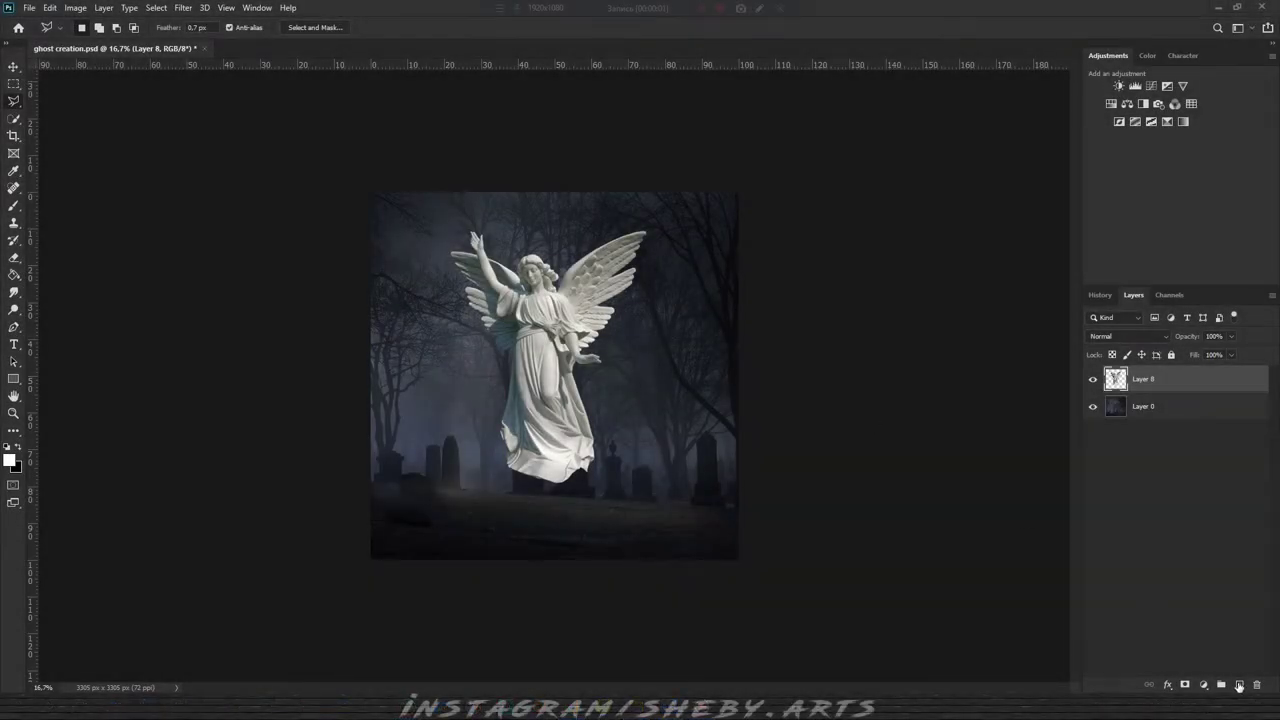
Add a new layer above the angel, fill it black, and set its blend mode to Screen.
click(1239, 686)
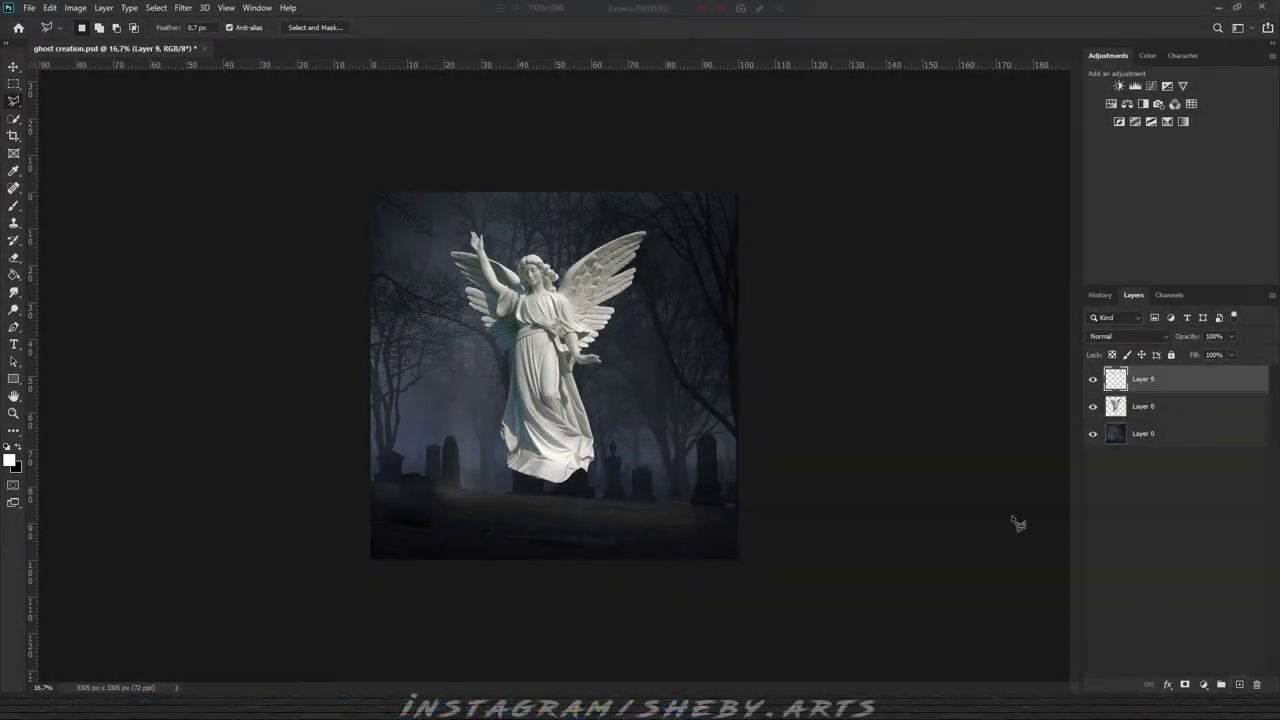
key(g)
key(d)
click(607, 409)
click(1128, 337)
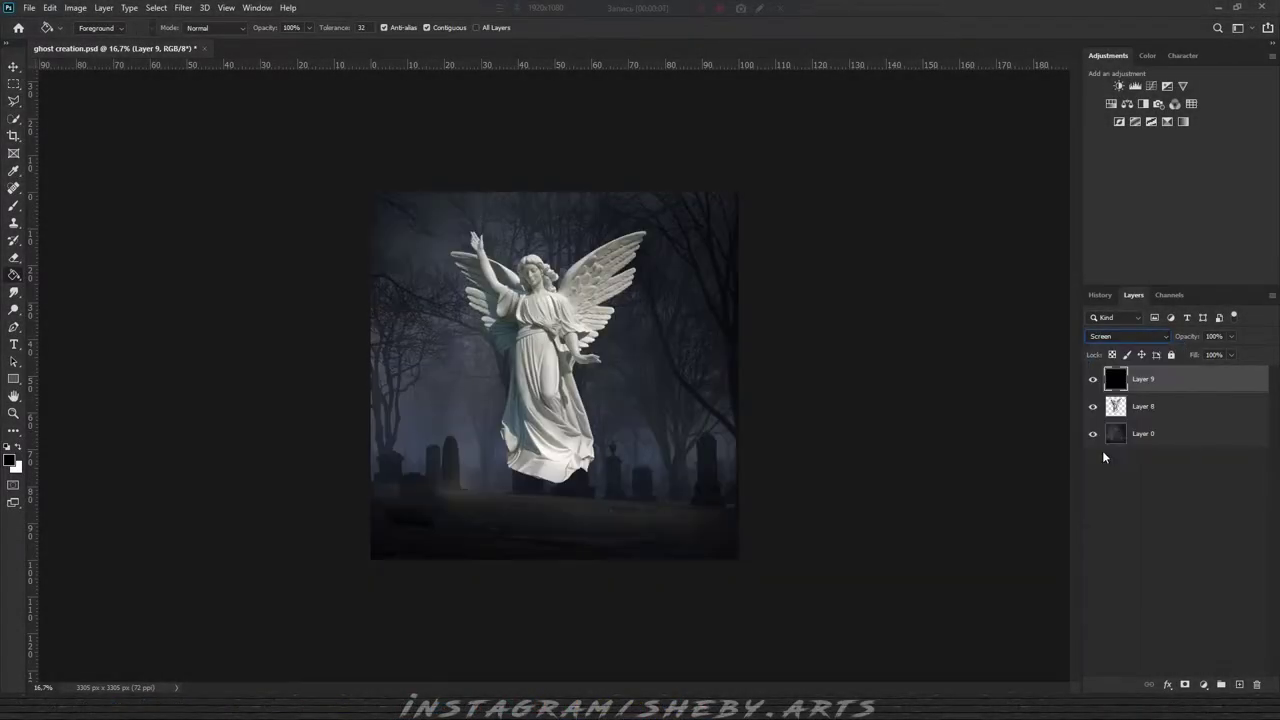
Clip a Gradient Map to the black layer and move Layer 8 into the clipping group.
click(1183, 121)
alt+click(1128, 385)
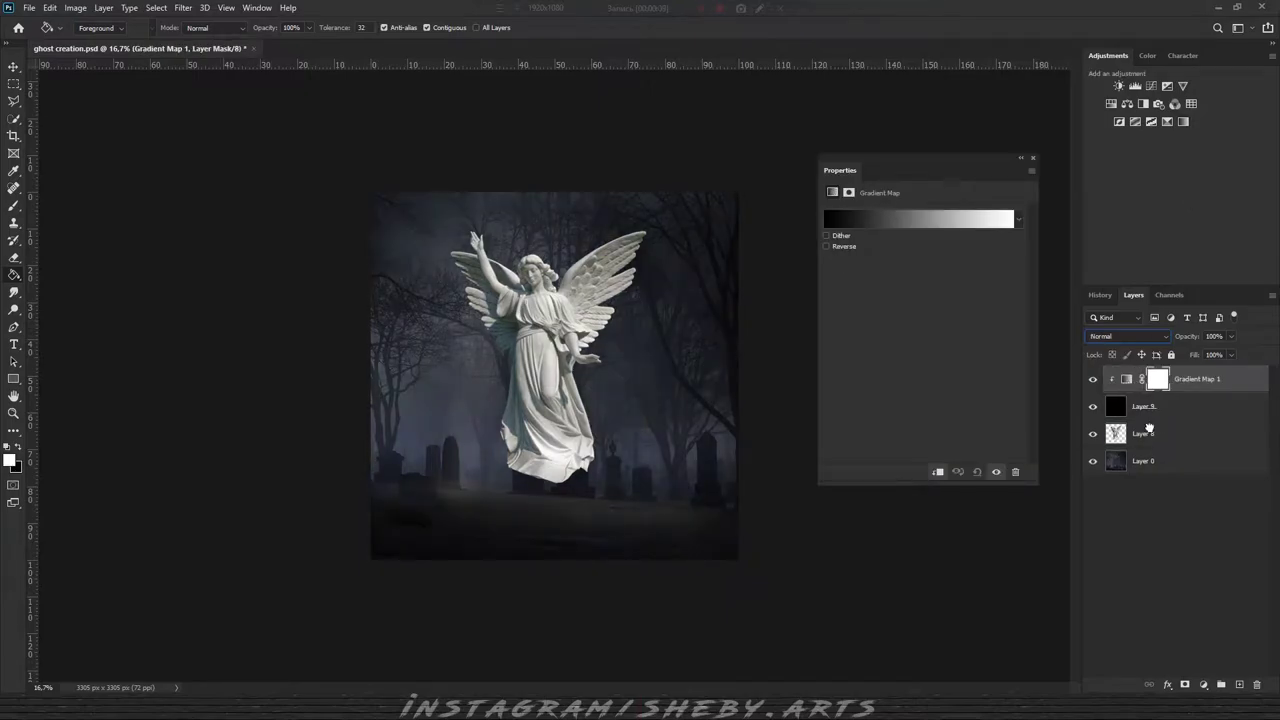
drag(1149, 428, 1140, 396)
click(1128, 386)
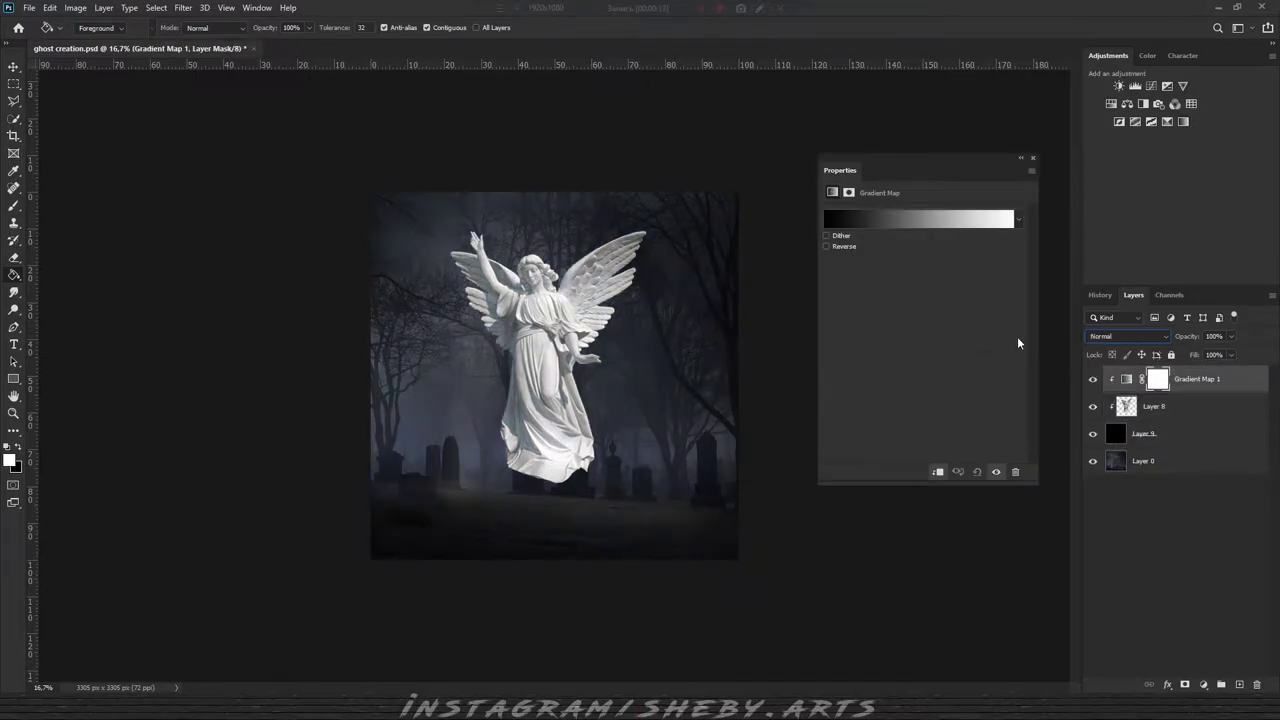
click(910, 218)
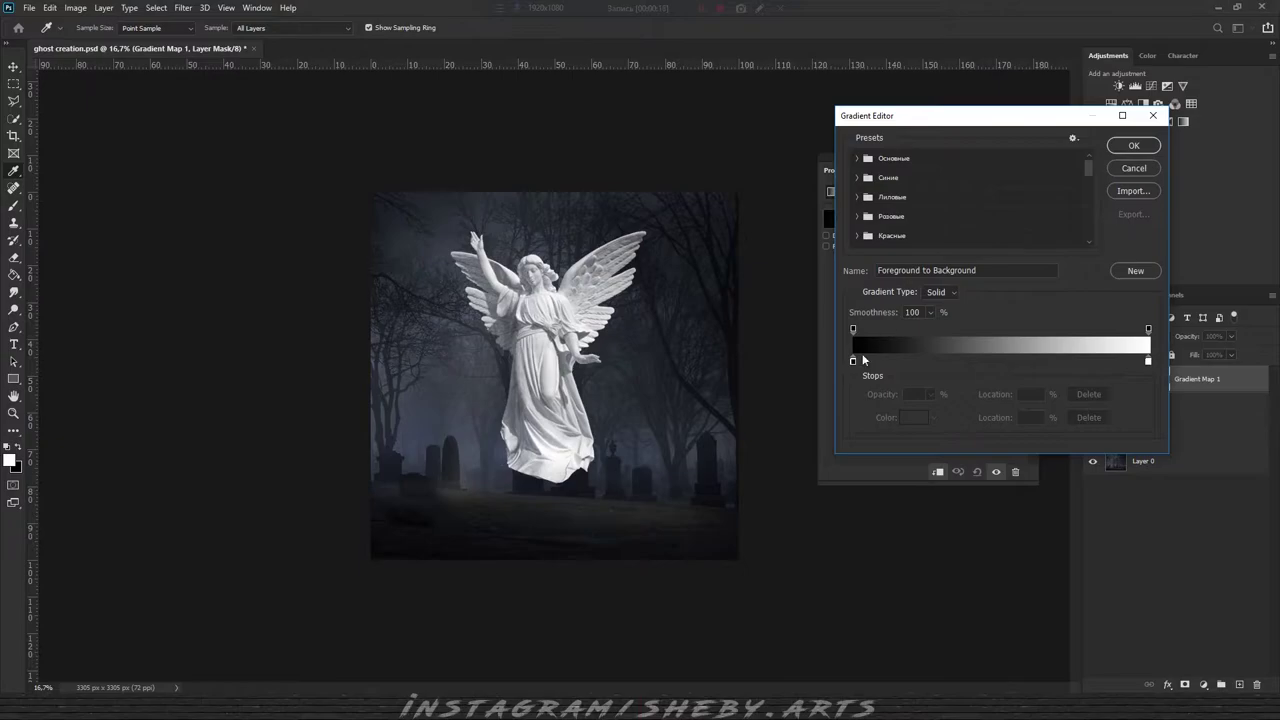
Add two gradient stops, one dark blue and one pale cyan.
click(991, 362)
double_click(991, 362)
click(1050, 233)
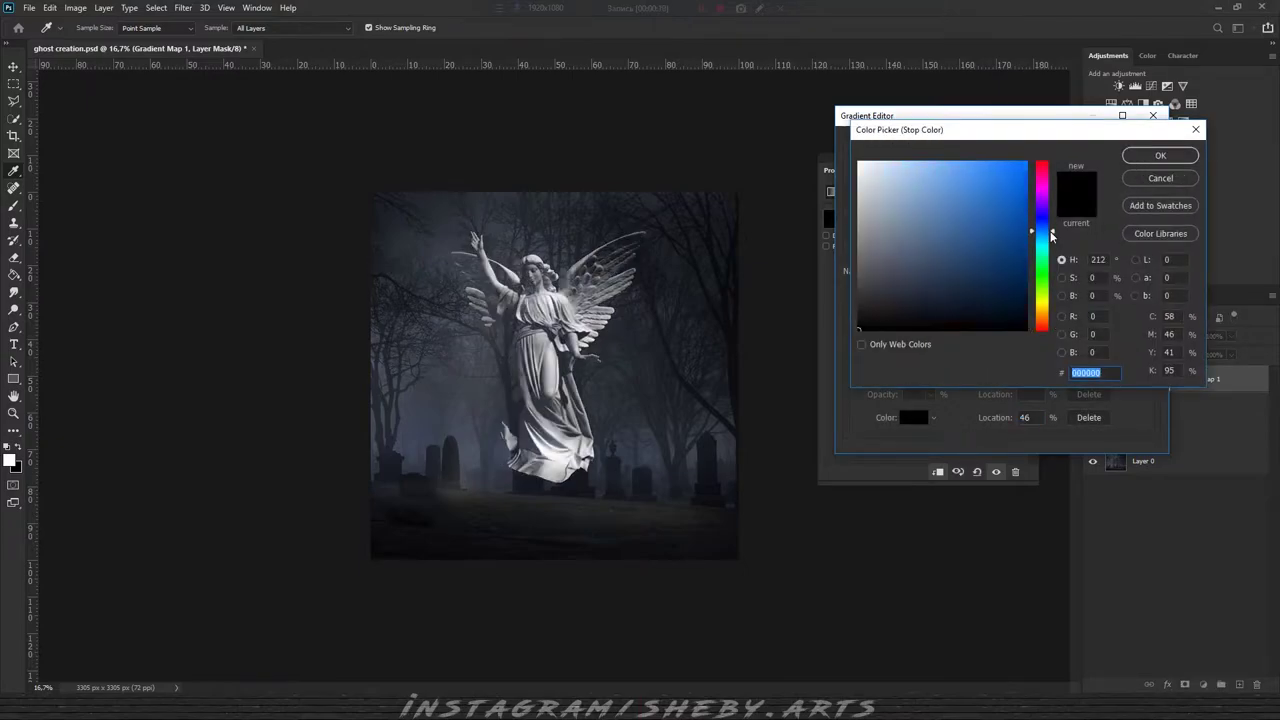
click(945, 271)
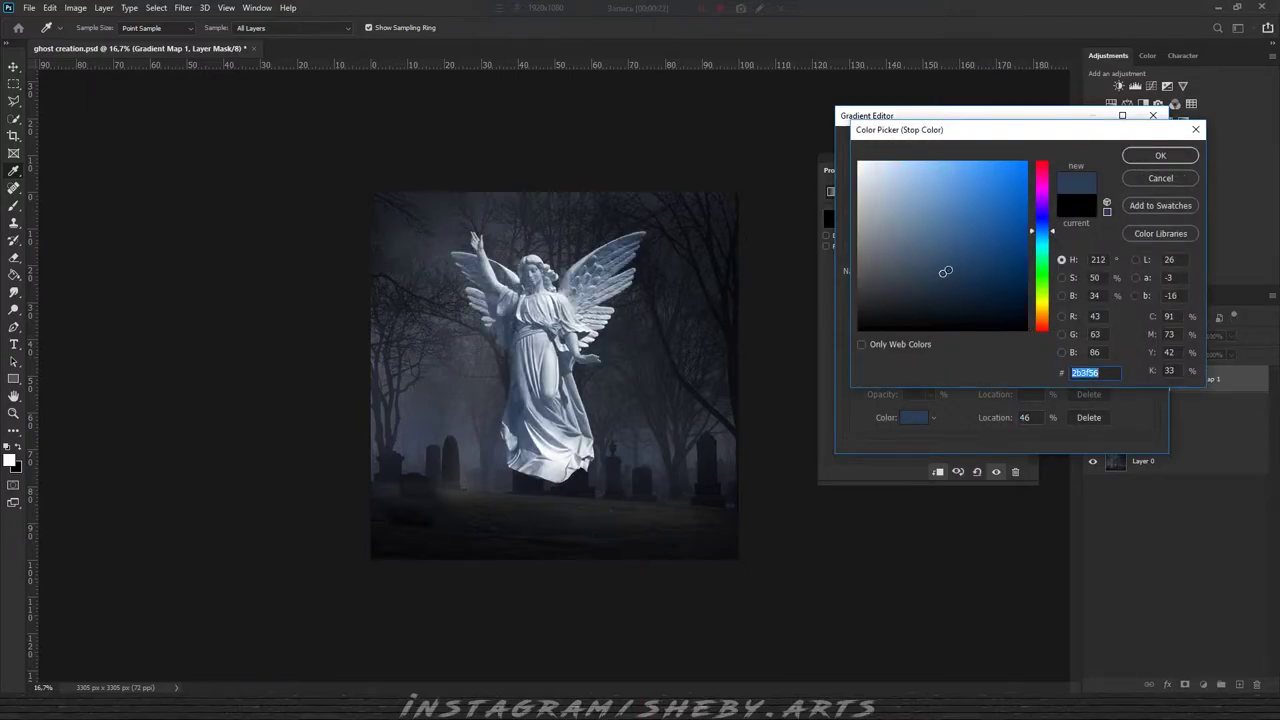
click(1160, 155)
click(1085, 362)
double_click(1085, 362)
click(1043, 241)
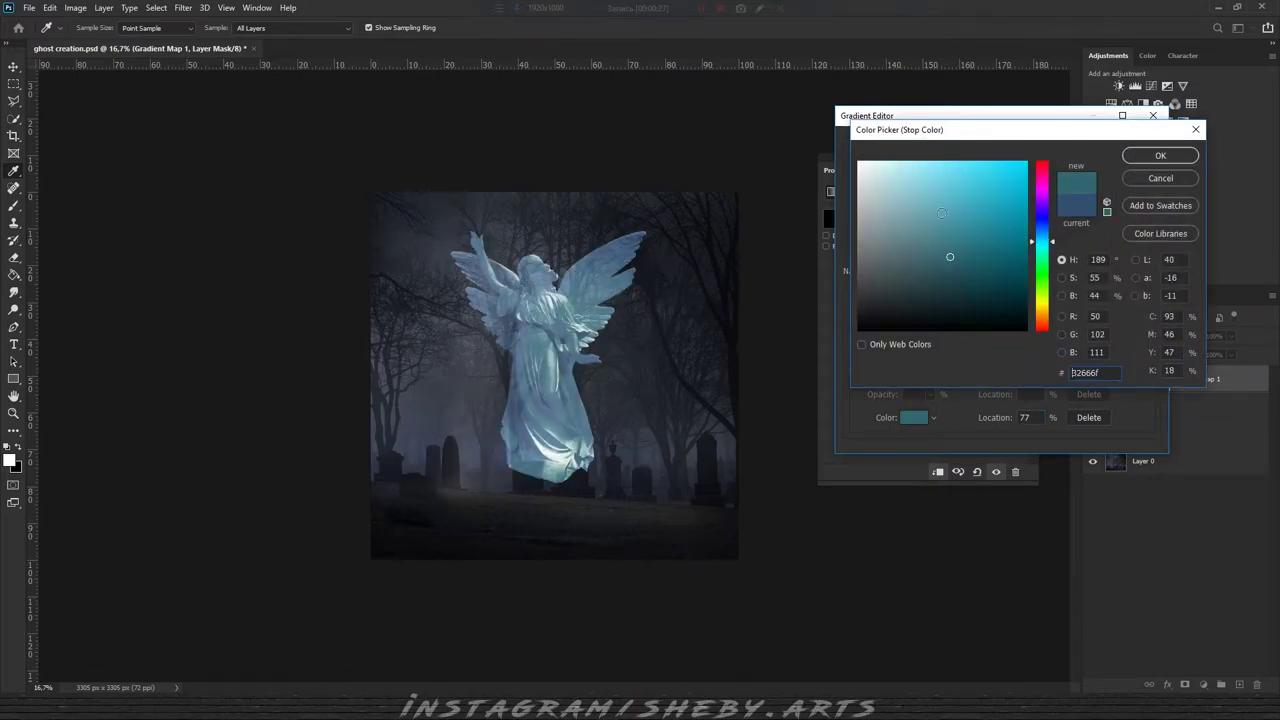
click(920, 183)
click(1160, 155)
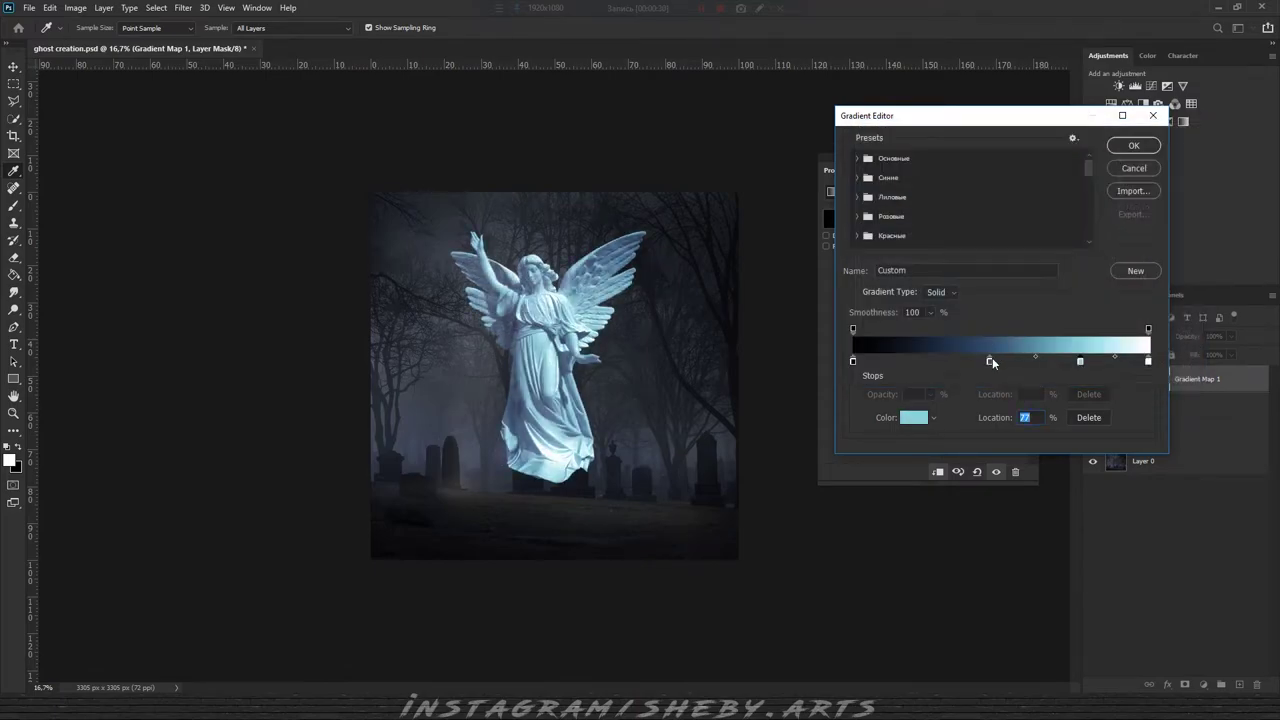
Deepen the 33% stop to a darker blue and confirm the 80% stop's pale blue.
double_click(950, 361)
click(937, 281)
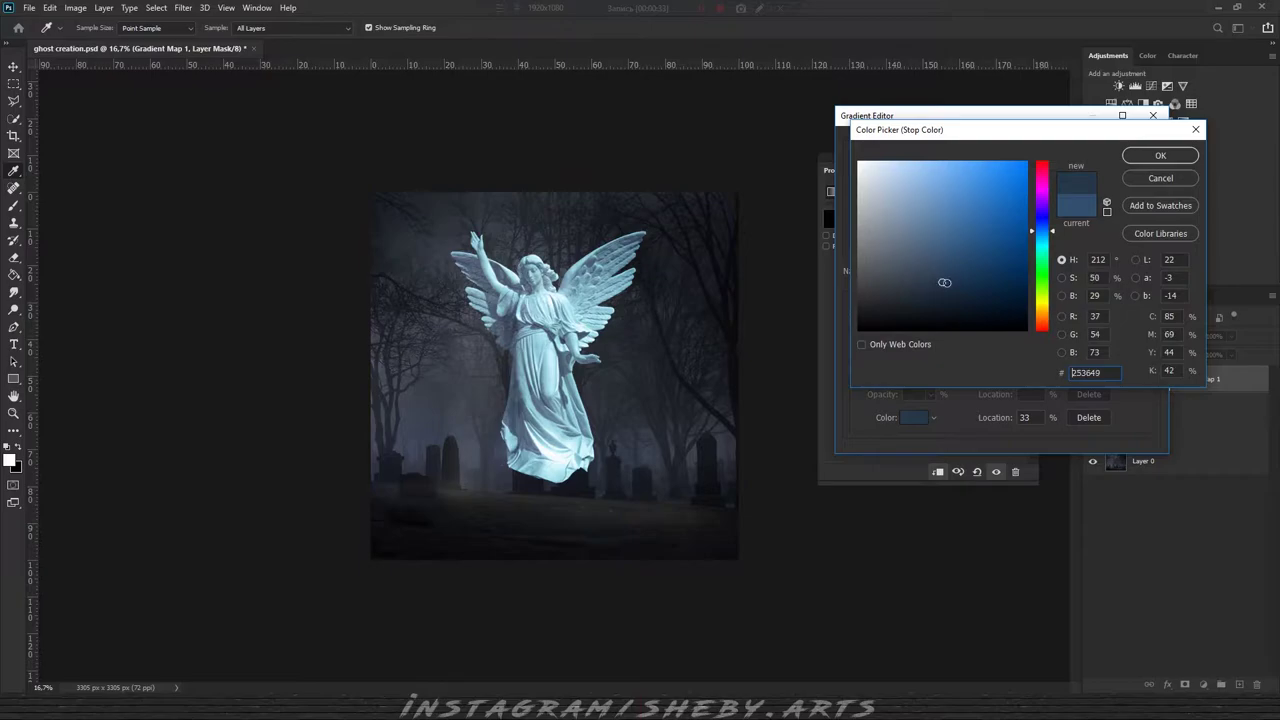
click(1157, 155)
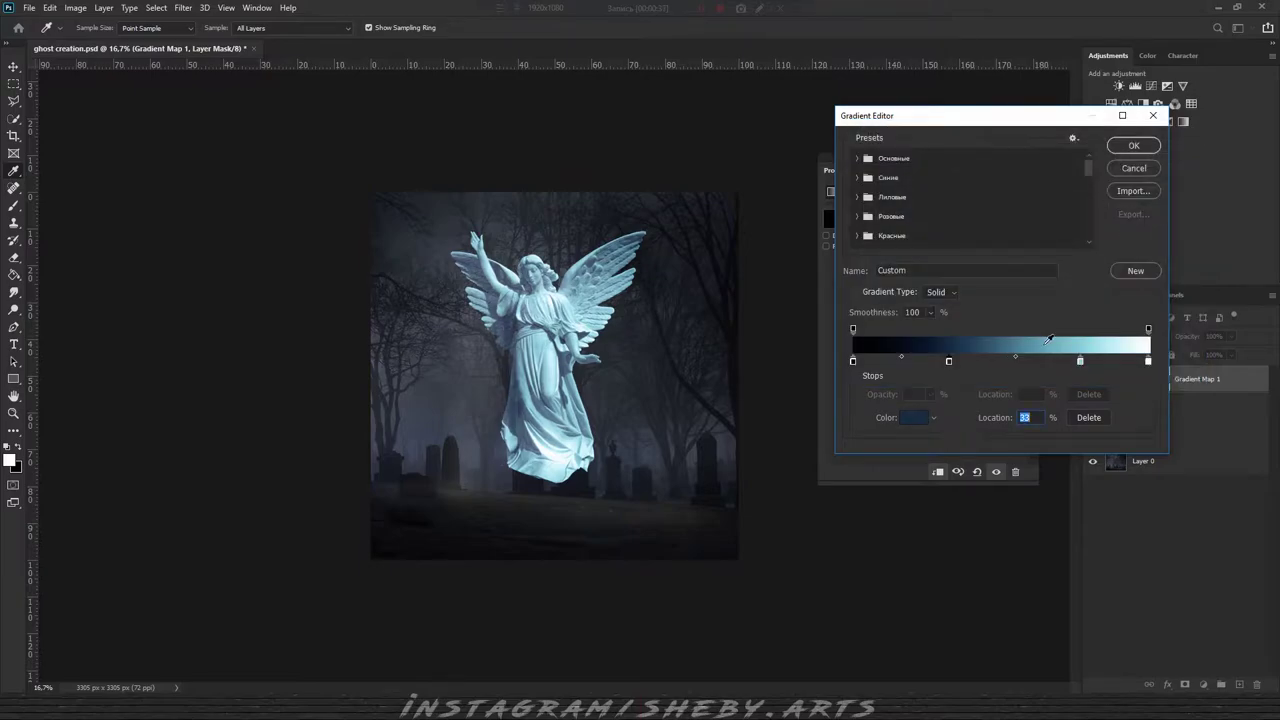
double_click(1088, 360)
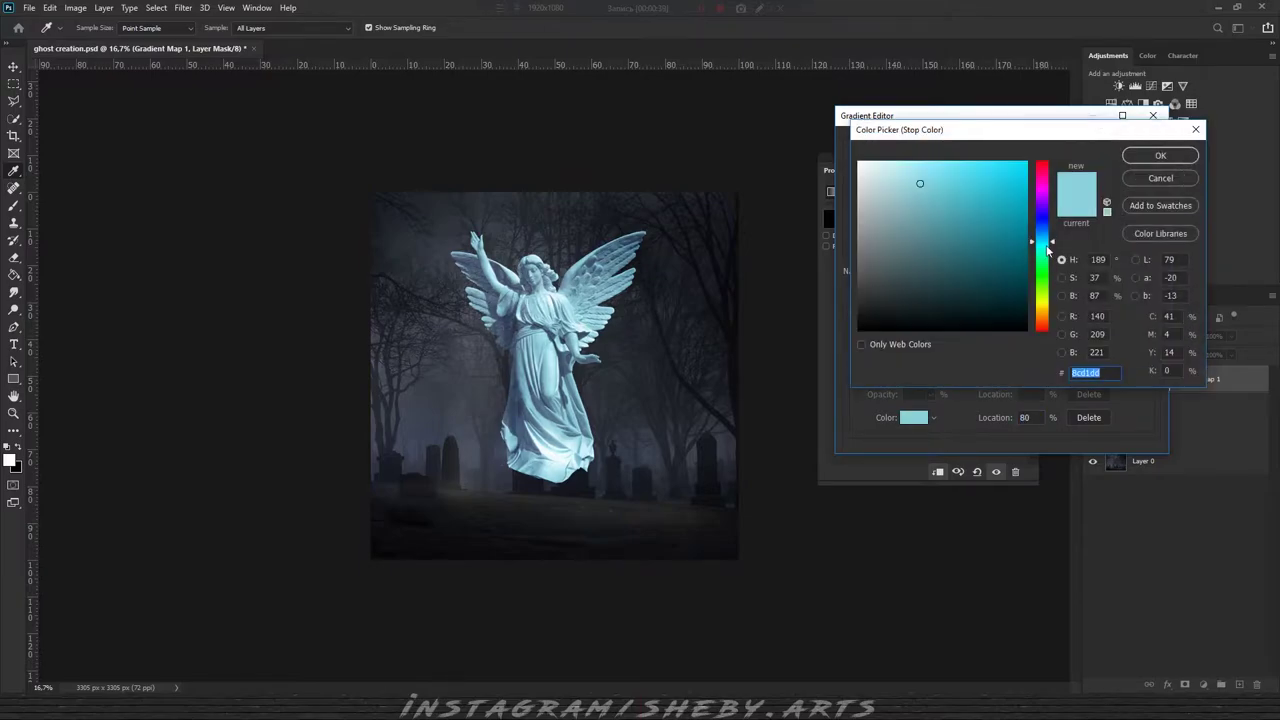
click(1145, 155)
click(1166, 409)
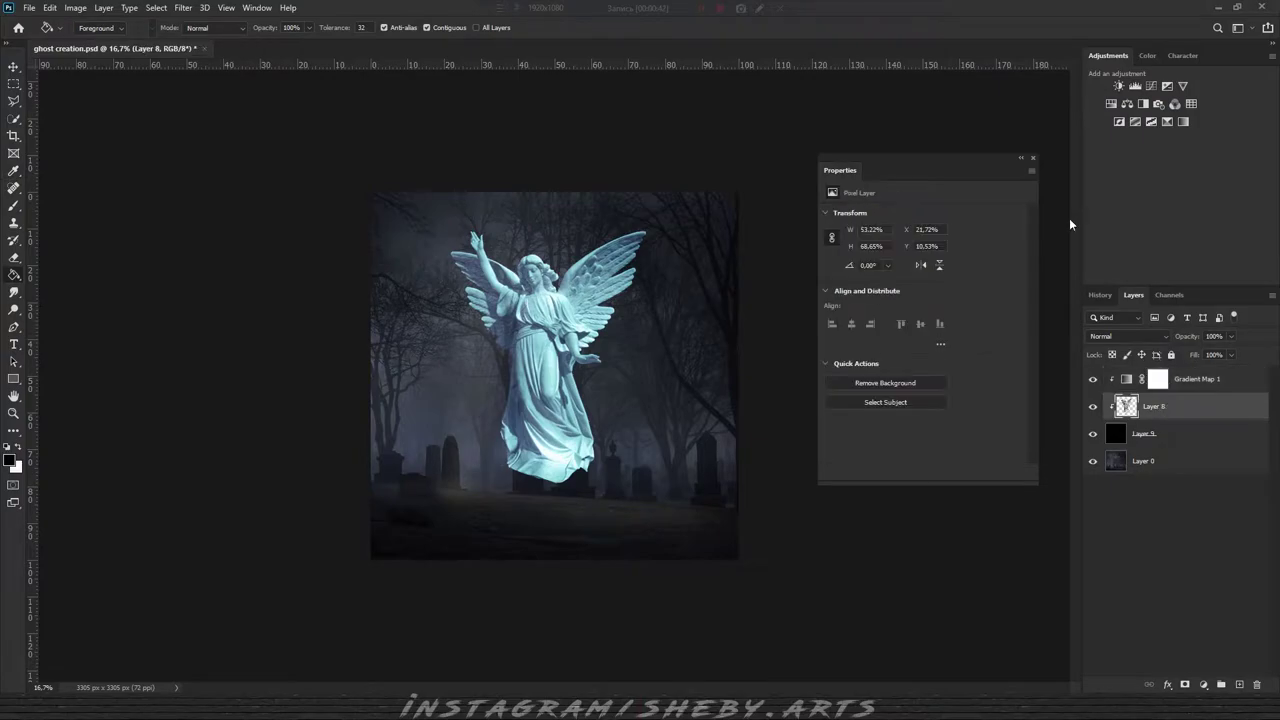
Add a Curves adjustment pulled down to darken the angel, then hide it.
click(1153, 87)
drag(958, 323, 955, 352)
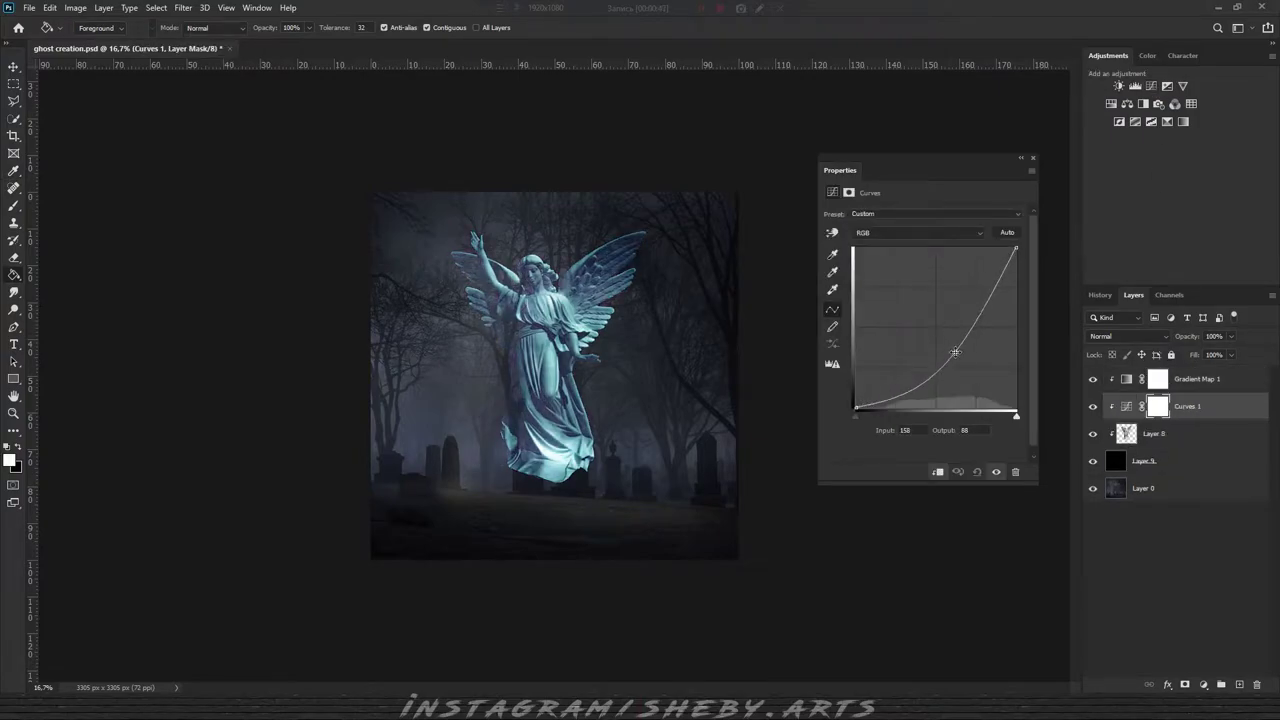
click(1033, 162)
click(1150, 433)
Apply Filter > Noise > Reduce Noise to the angel on Layer 8, then show the Curves again.
click(1093, 406)
scroll(771, 351, up, 5)
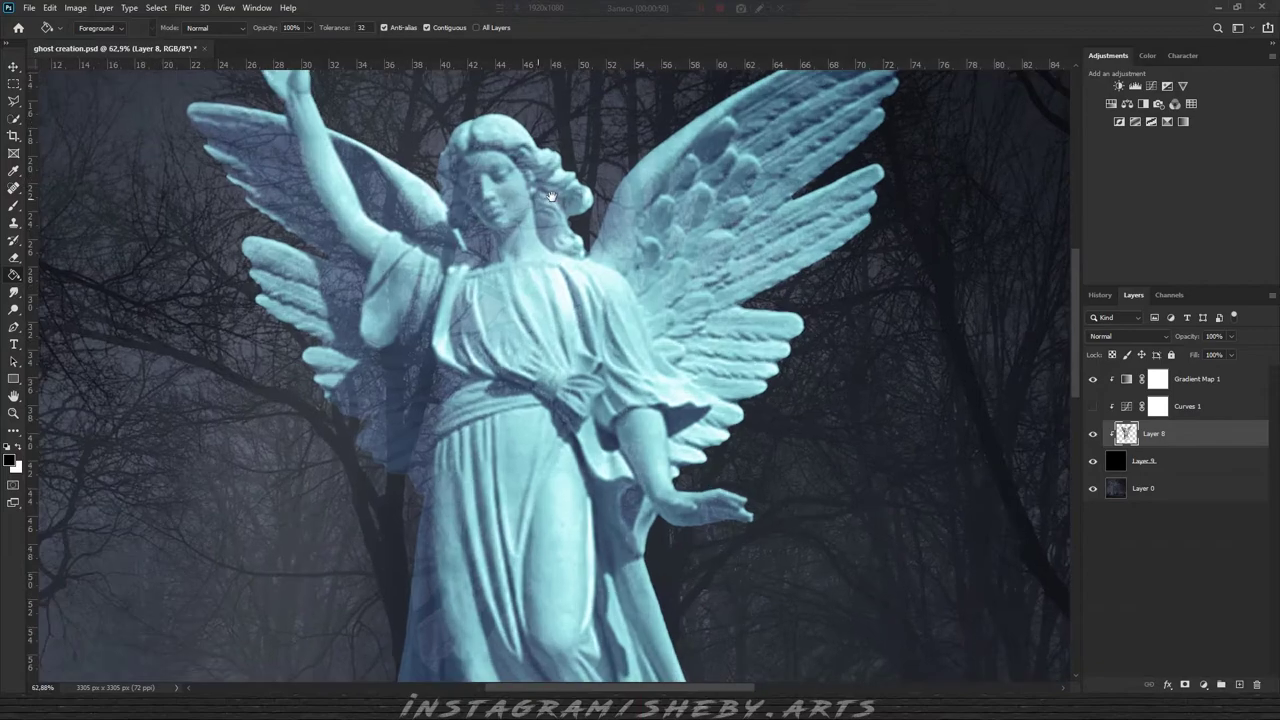
click(183, 7)
click(115, 248)
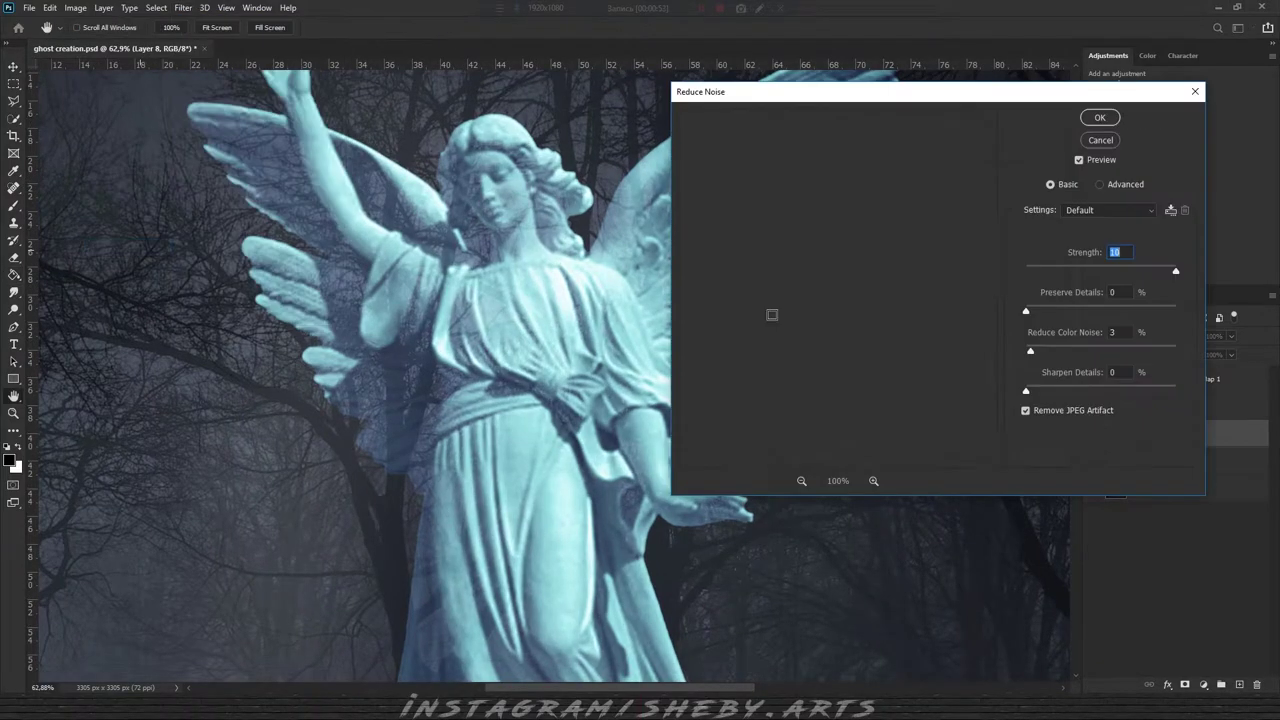
drag(839, 389, 820, 280)
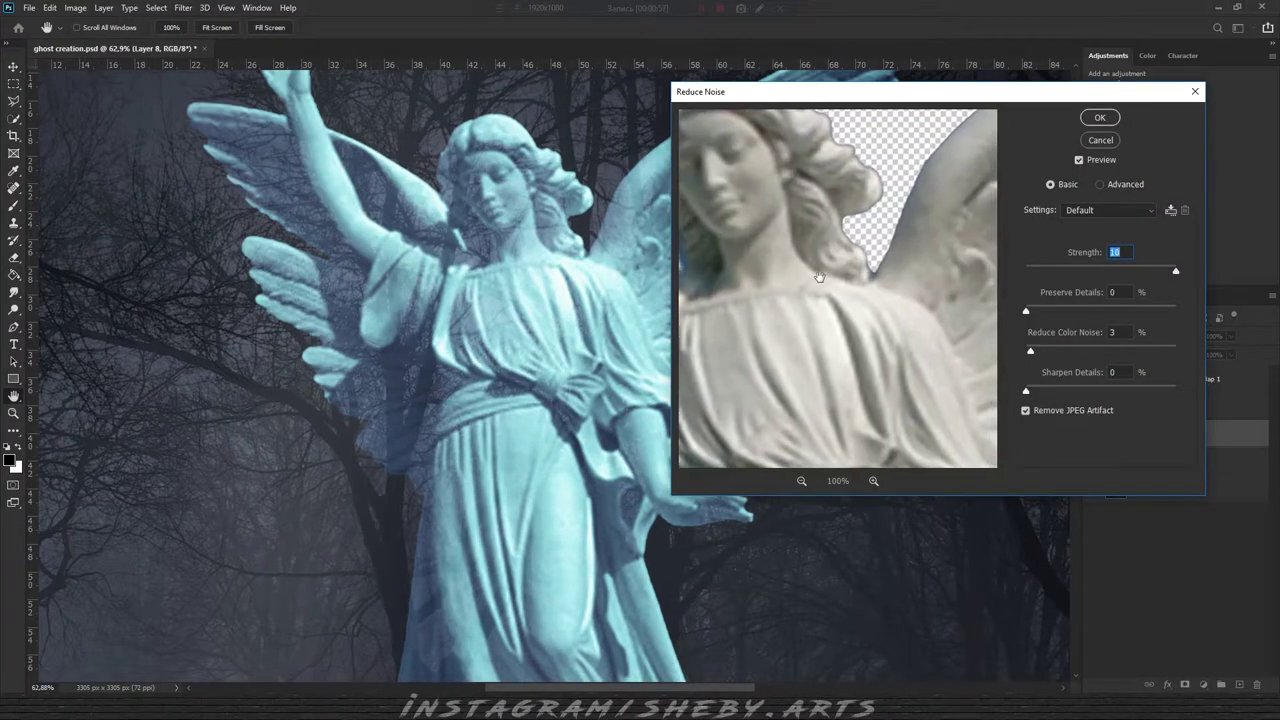
click(1100, 119)
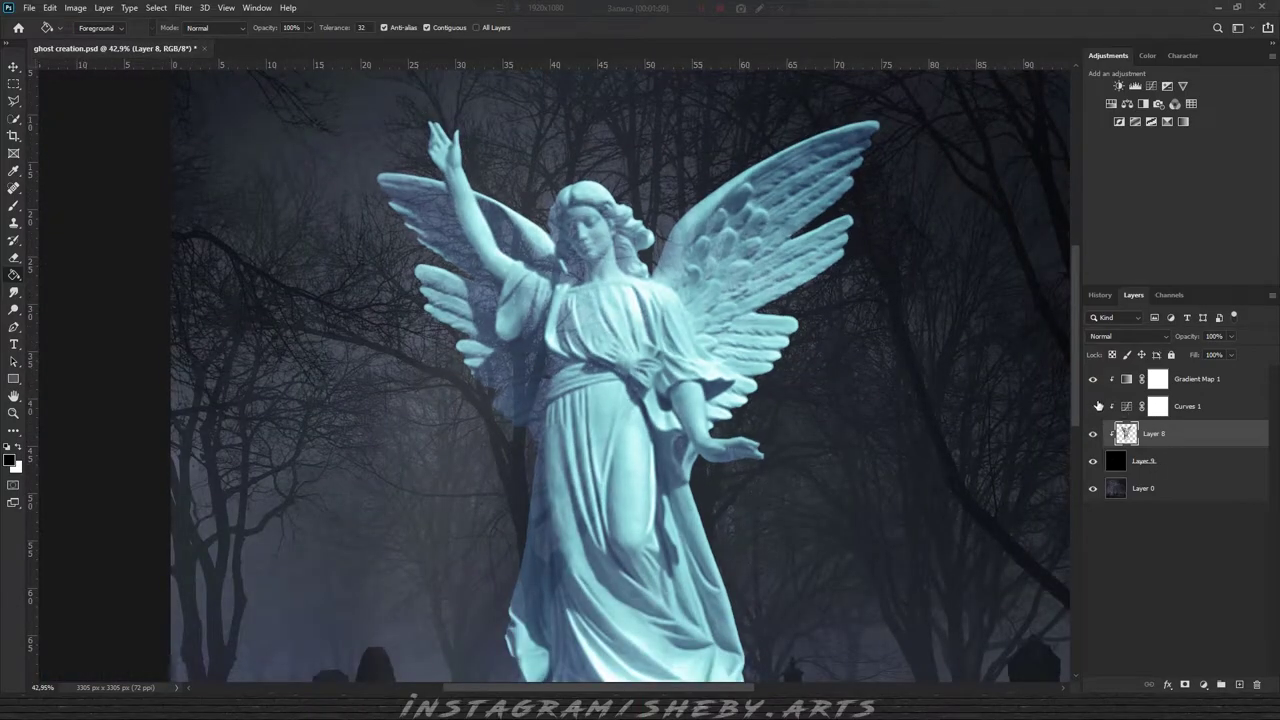
click(1093, 406)
click(1157, 406)
Invert the Curves mask to black and paint white shading over the right wing, torso and head.
key(ctrl+i)
key(b)
key(x)
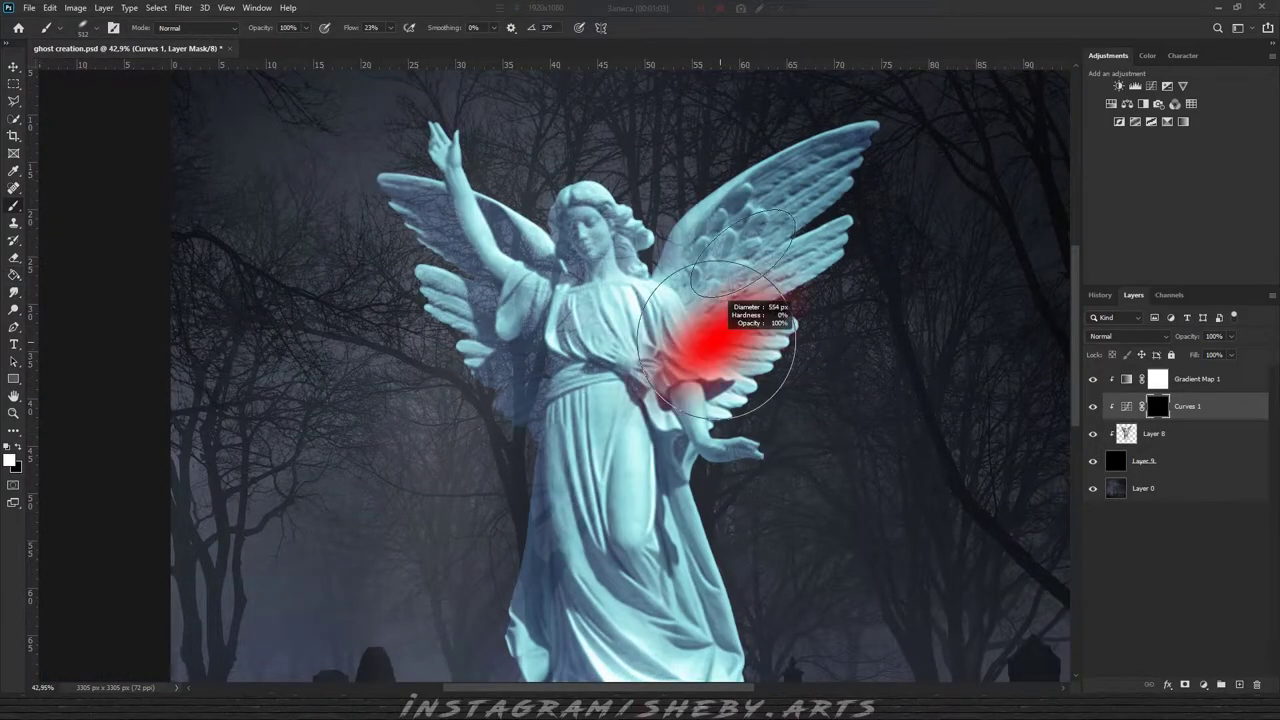
drag(760, 250, 700, 350)
mouse_move(638, 522)
mouse_down()
mouse_move(600, 340)
mouse_move(620, 192)
mouse_up()
key(bracketleft)
key(bracketleft)
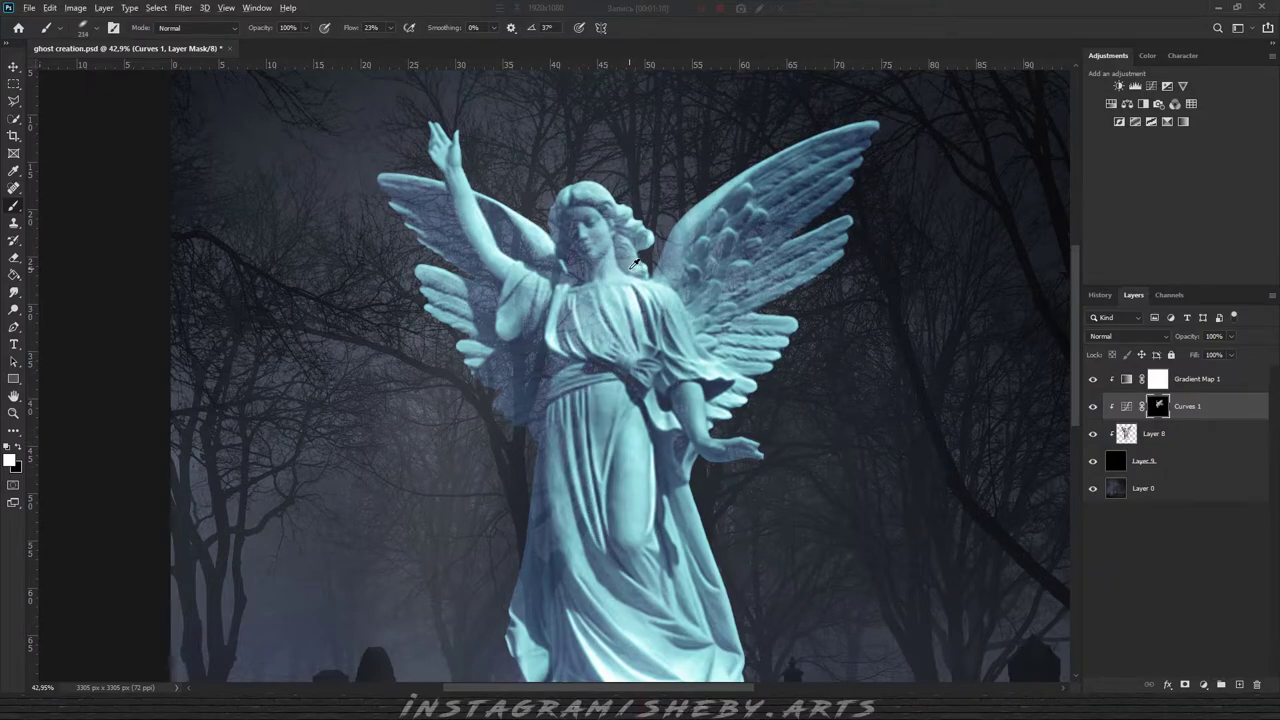
drag(608, 286, 640, 286)
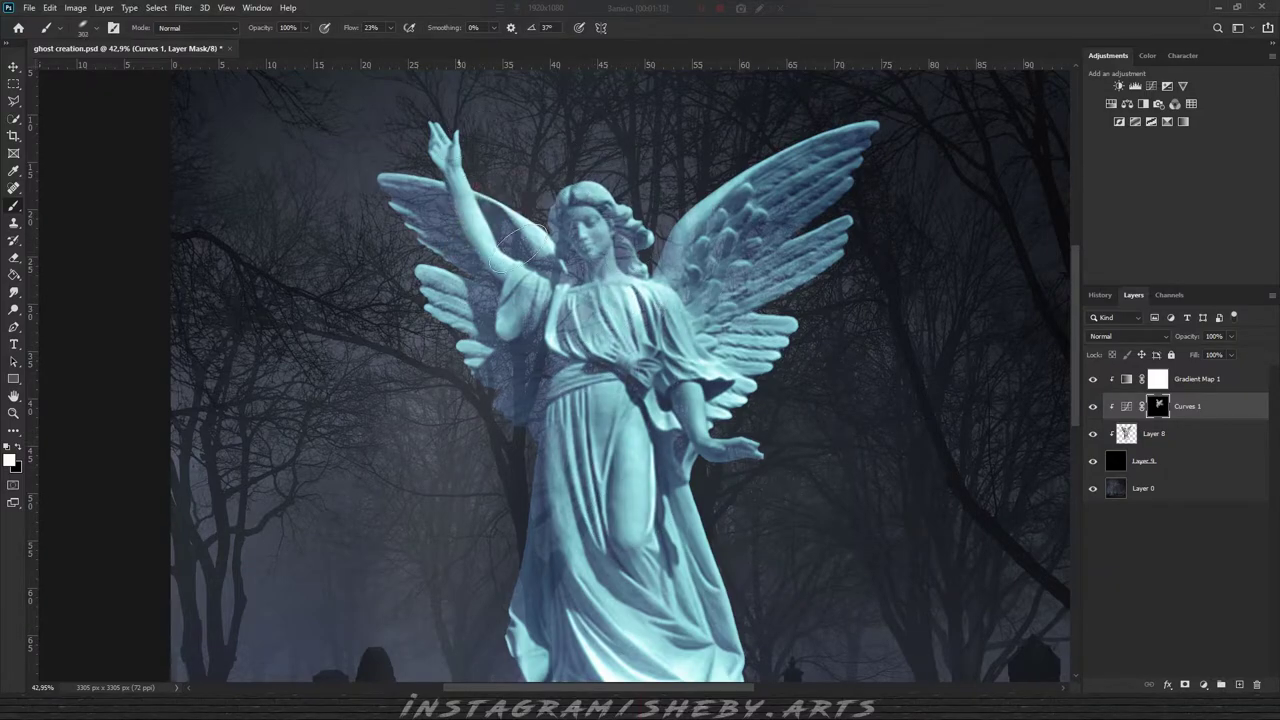
Paint shading onto the raised arm and down the lower robe.
drag(512, 249, 500, 300)
drag(600, 420, 572, 240)
mouse_move(660, 460)
mouse_down()
mouse_move(632, 360)
mouse_move(720, 420)
mouse_up()
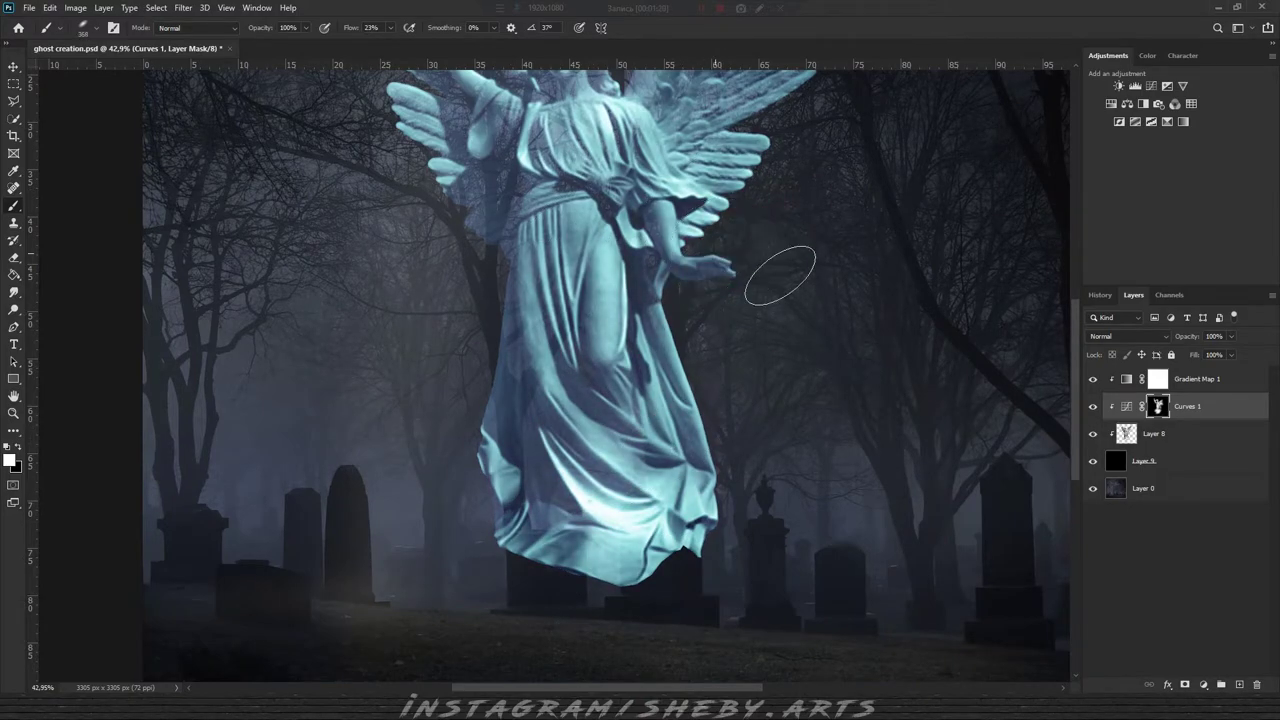
drag(780, 275, 860, 485)
drag(740, 300, 715, 300)
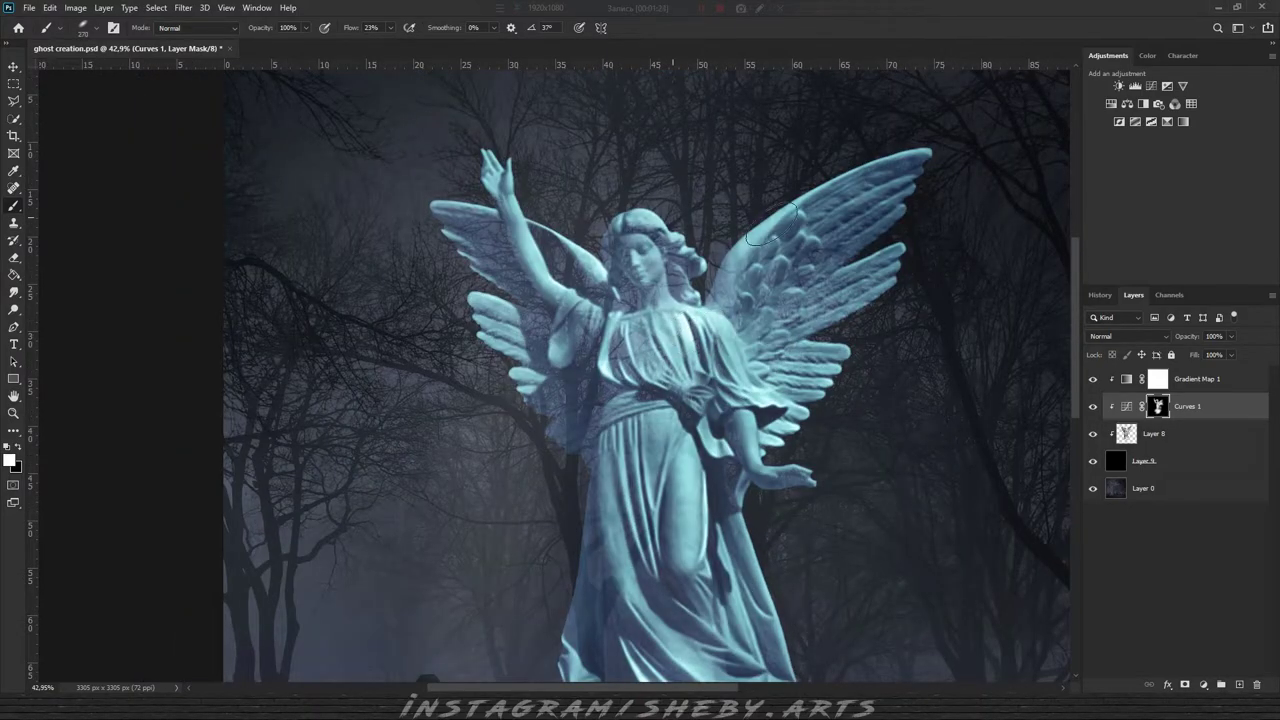
scroll(770, 232, down, 3)
Add a second Curves adjustment pulled down to darken, with its mask inverted to black.
click(1135, 85)
drag(1016, 249, 1016, 289)
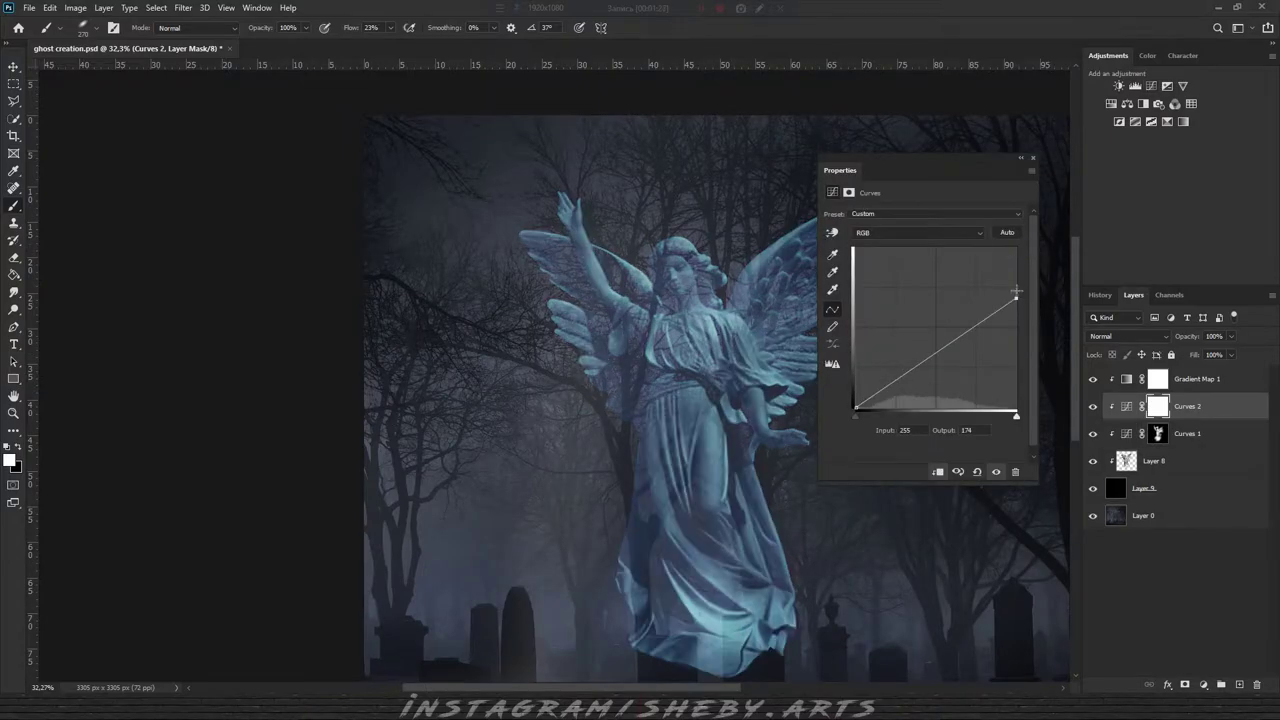
drag(931, 350, 931, 358)
click(1031, 170)
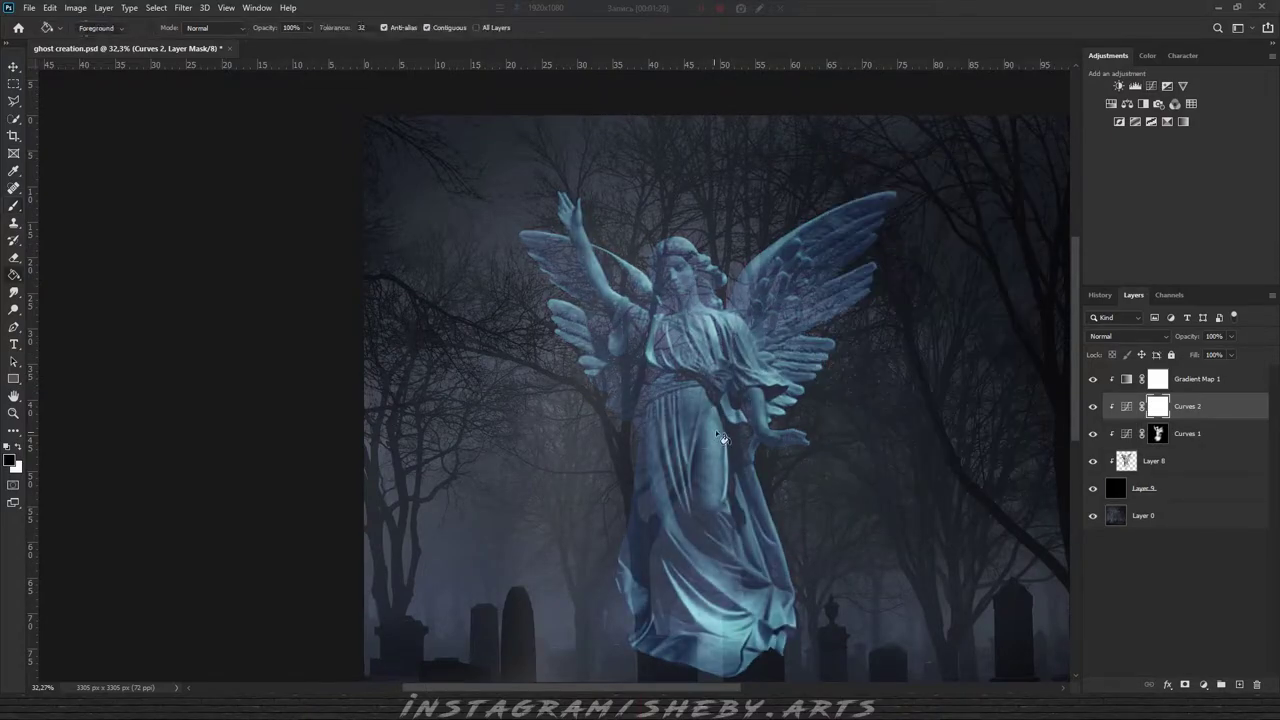
key(ctrl+i)
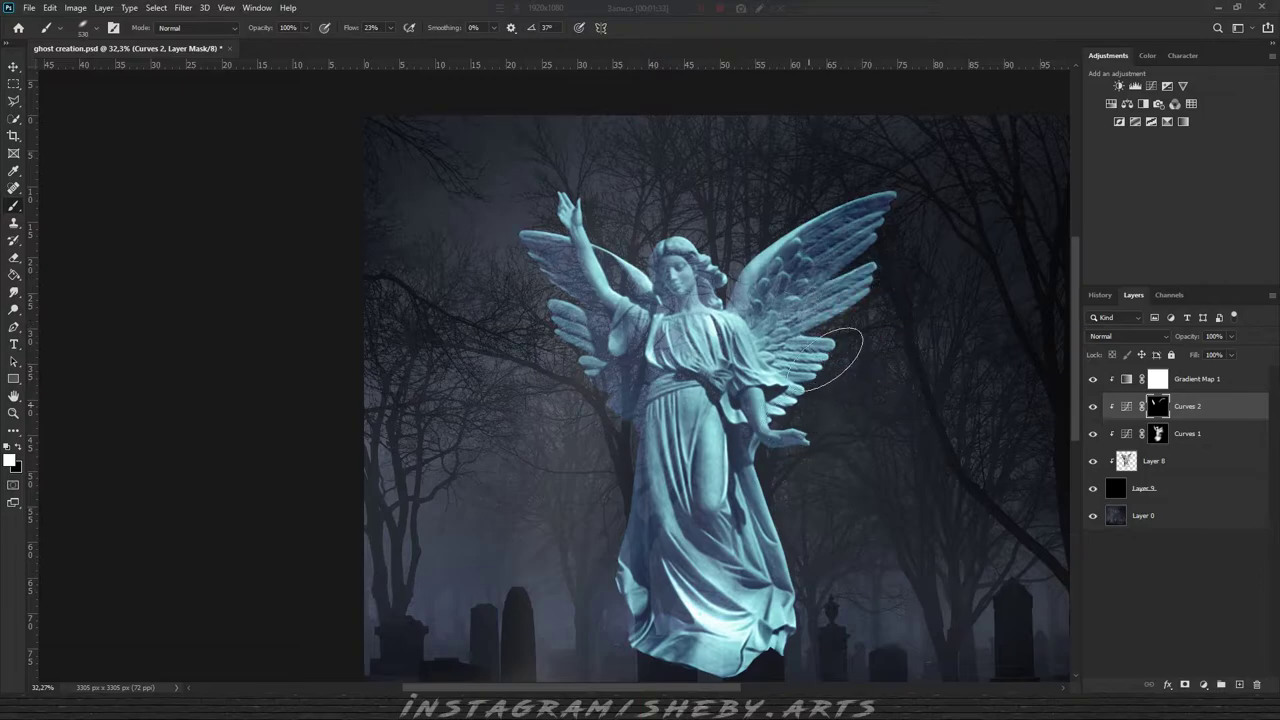
Paint the Curves 2 mask white over the right wing and lower robe, then view the whole image.
drag(857, 340, 740, 400)
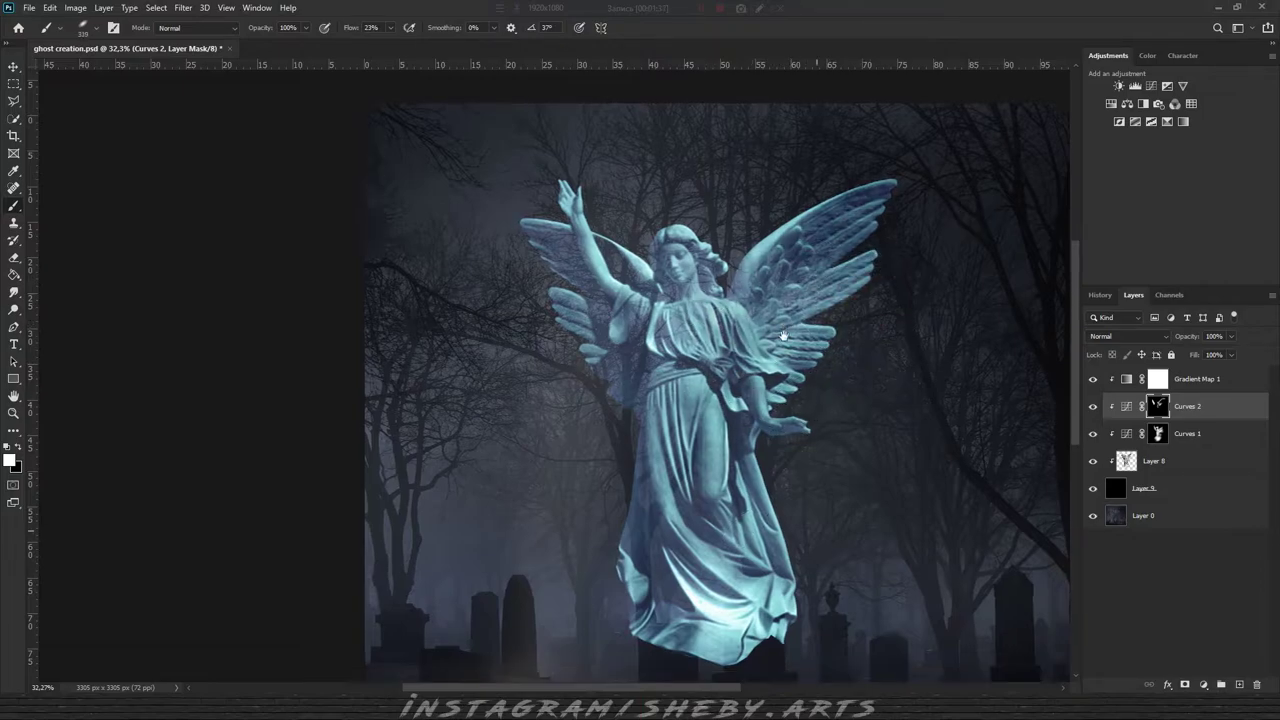
drag(745, 540, 713, 350)
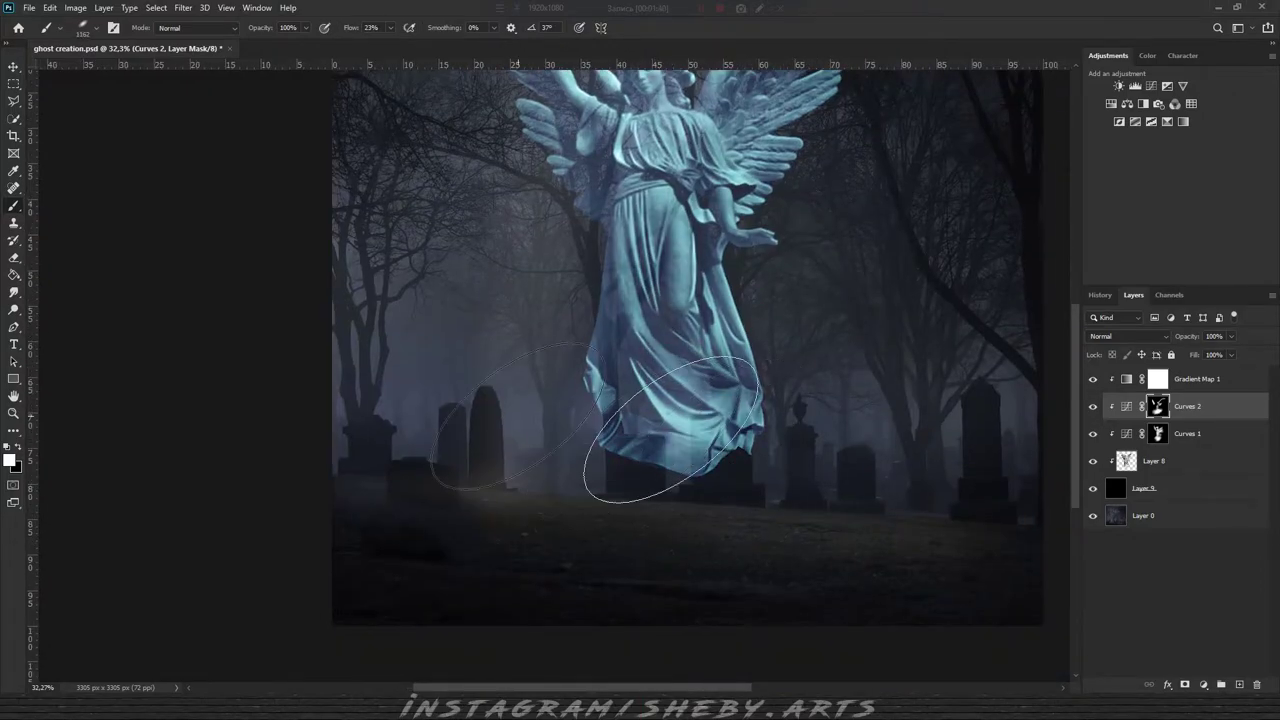
scroll(783, 326, up, 3)
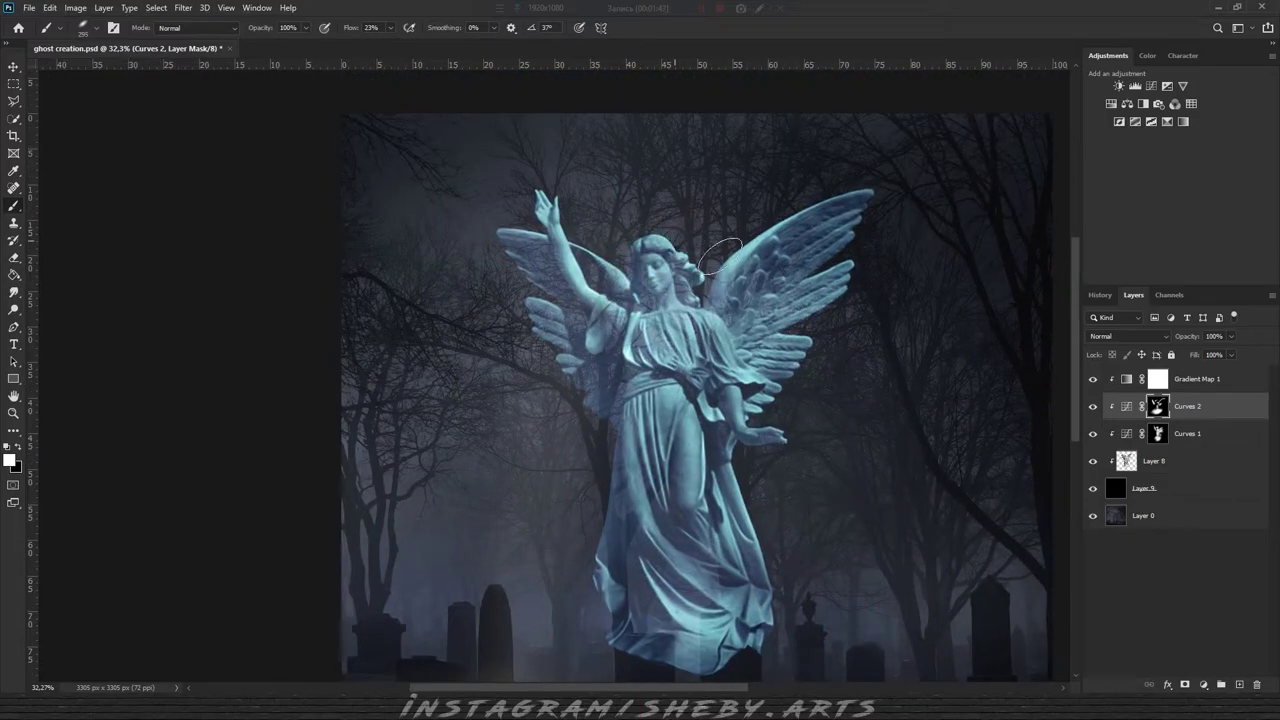
drag(783, 420, 733, 346)
scroll(720, 354, down, 3)
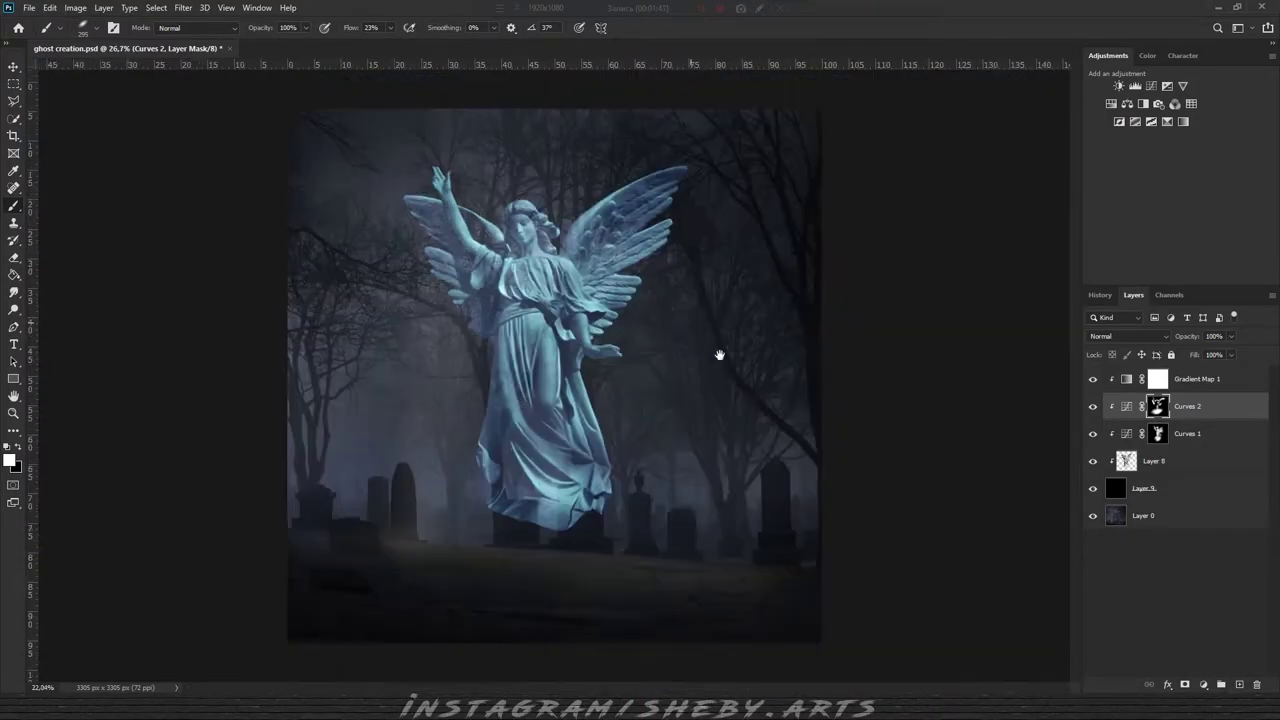
click(1170, 462)
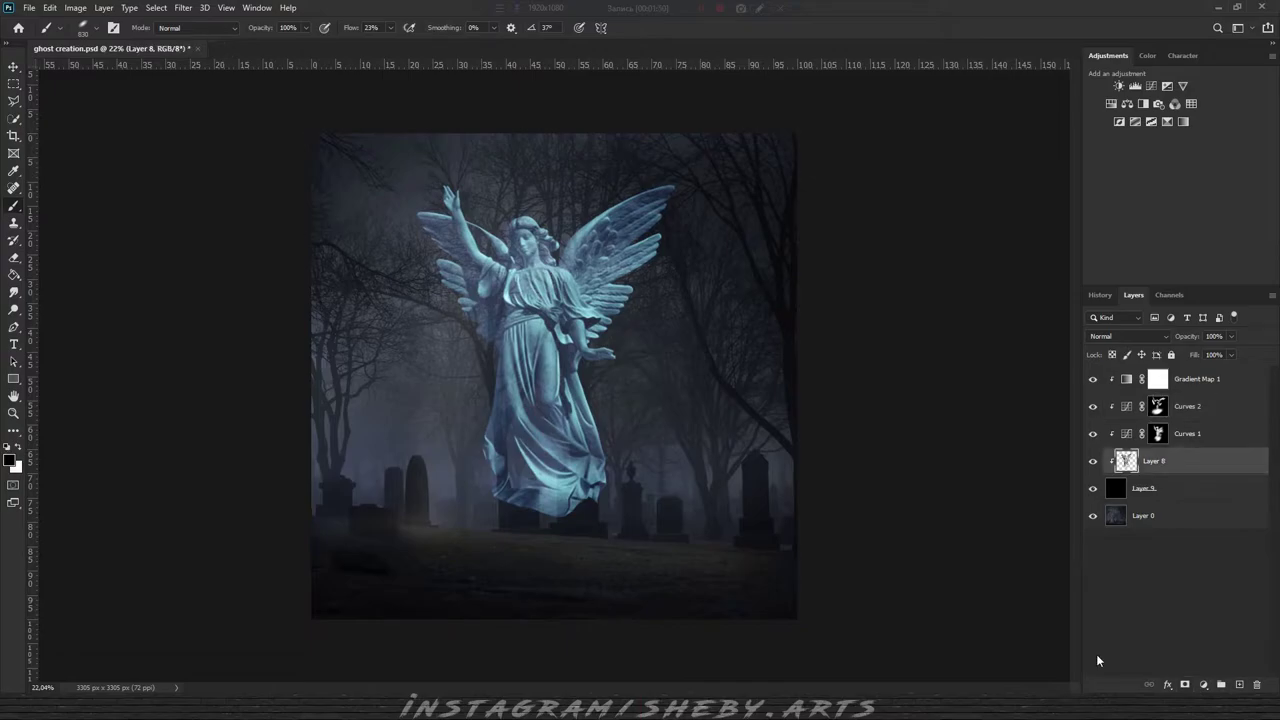
Mask Layer 8 and brush black over the lower body and wings, undoing the chest stroke.
click(1185, 685)
click(548, 520)
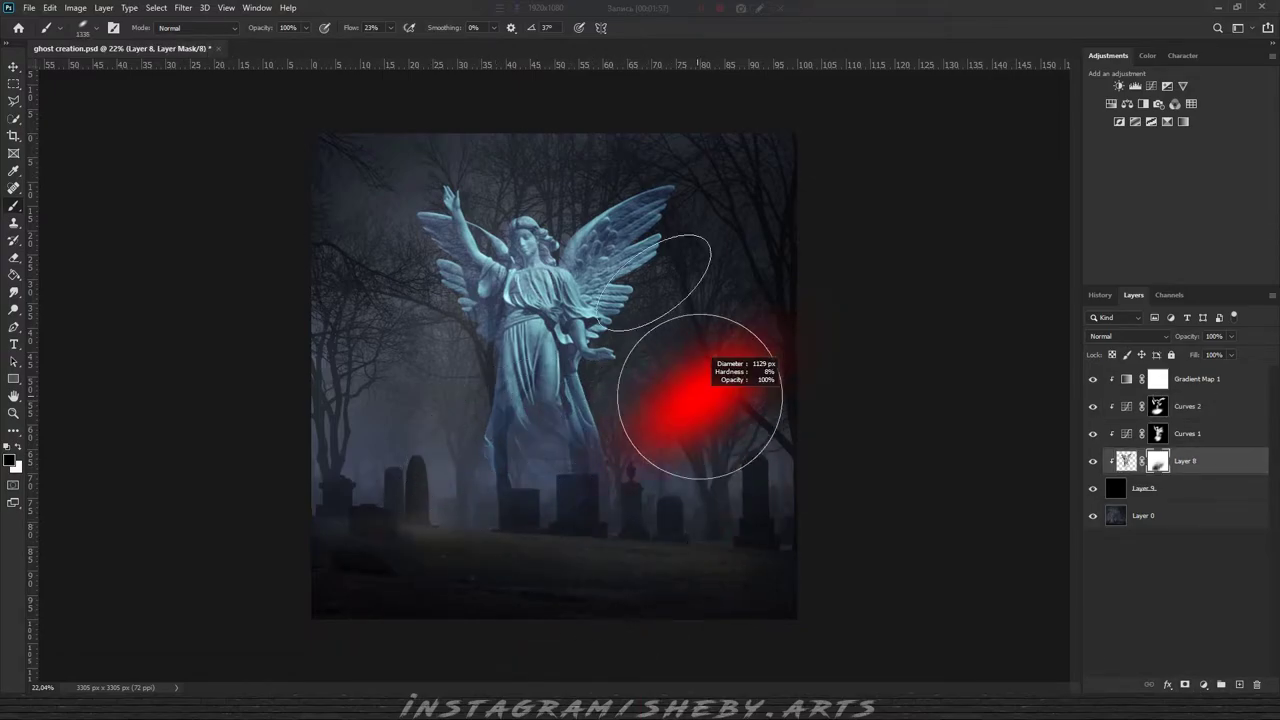
click(700, 255)
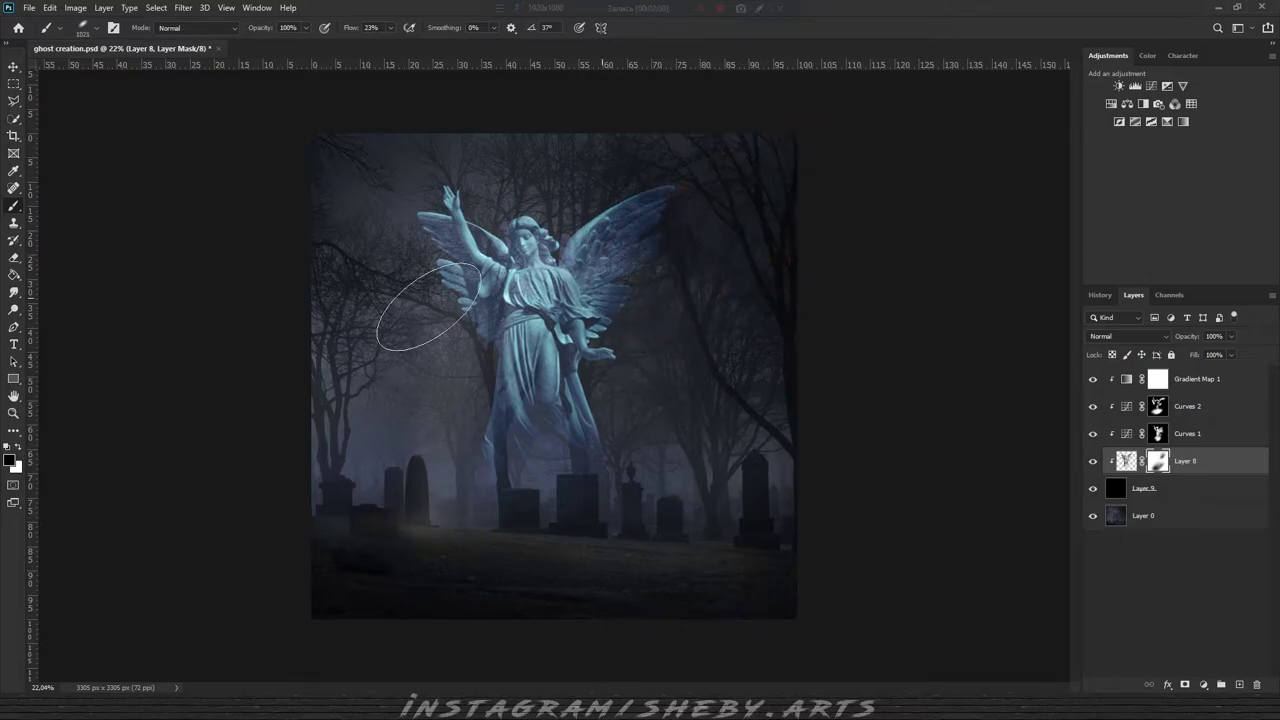
drag(400, 262, 530, 332)
key(ctrl+z)
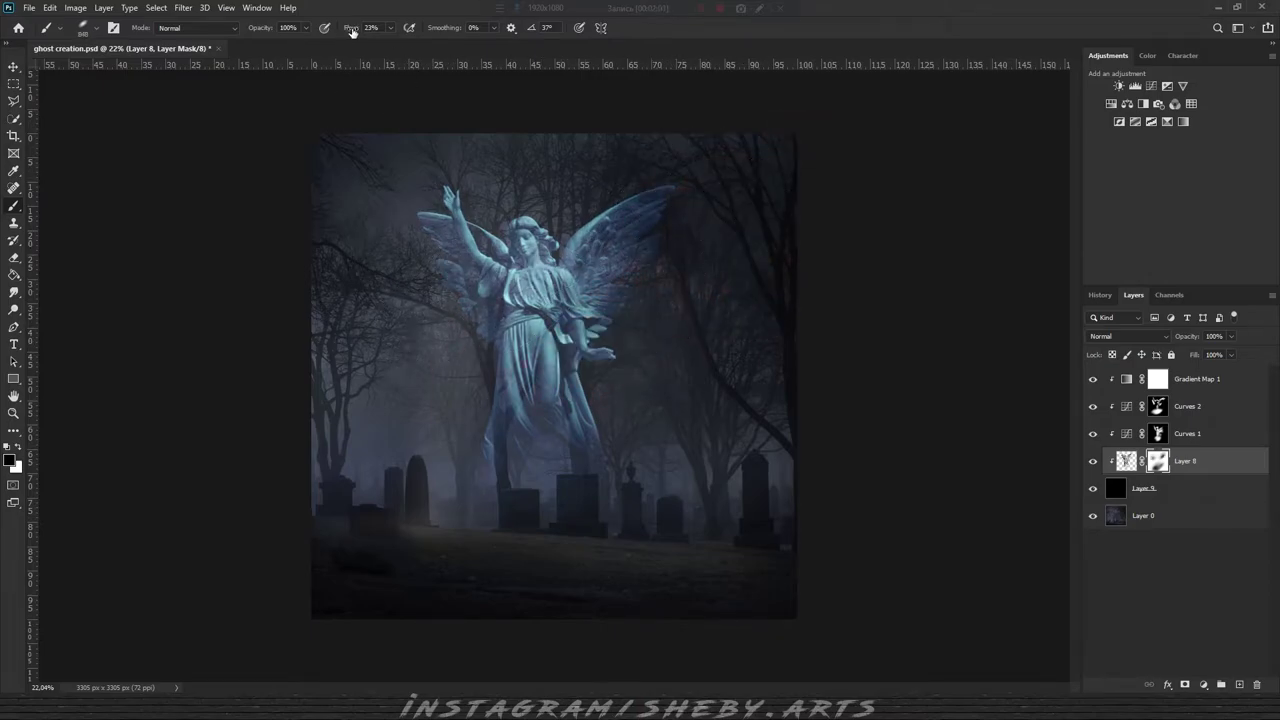
alt+right_click(611, 300)
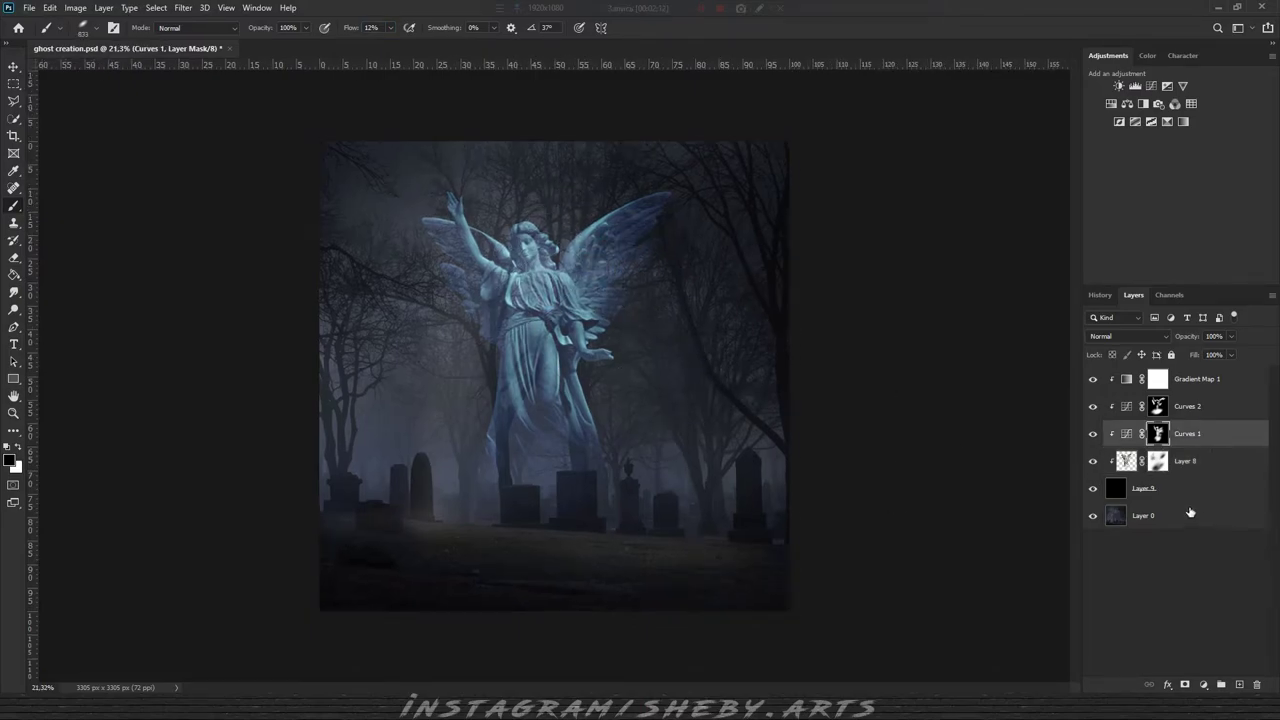
Add a Curves adjustment above the background layer, raising the Green, Blue and RGB curves.
click(1143, 515)
click(1151, 86)
click(918, 232)
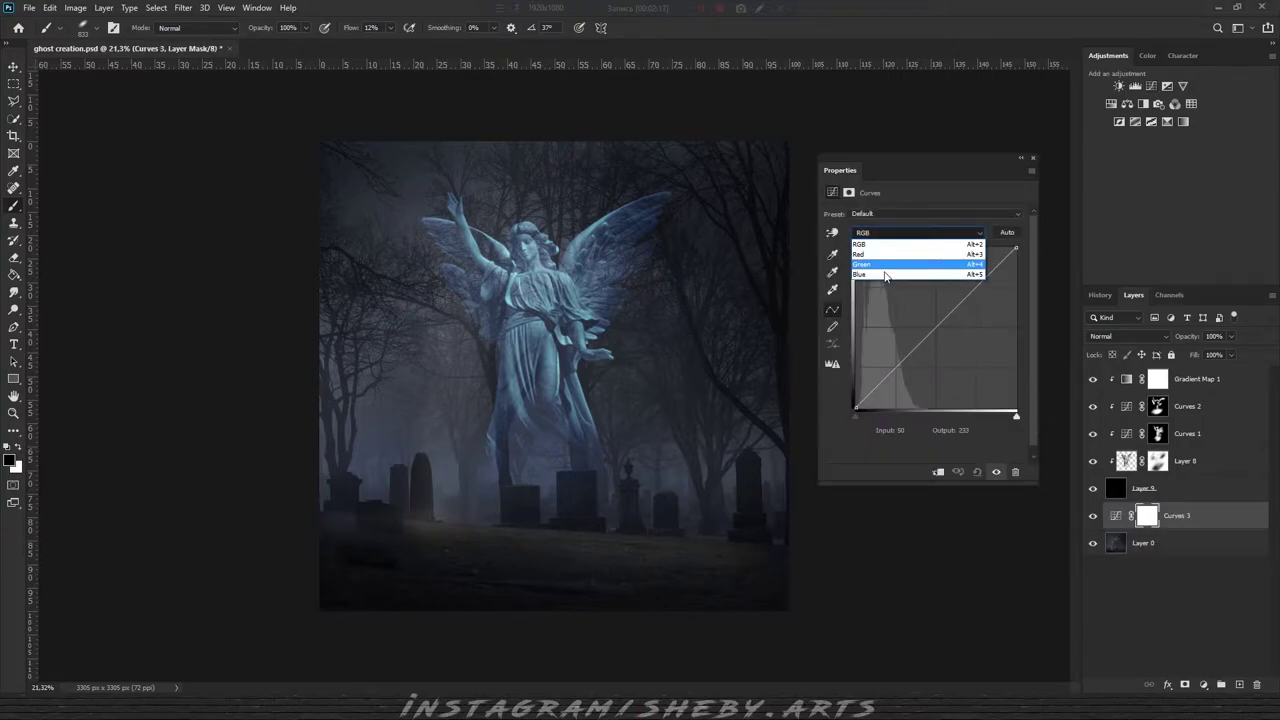
click(900, 258)
drag(1016, 414, 927, 412)
click(890, 233)
click(900, 272)
click(898, 233)
click(900, 245)
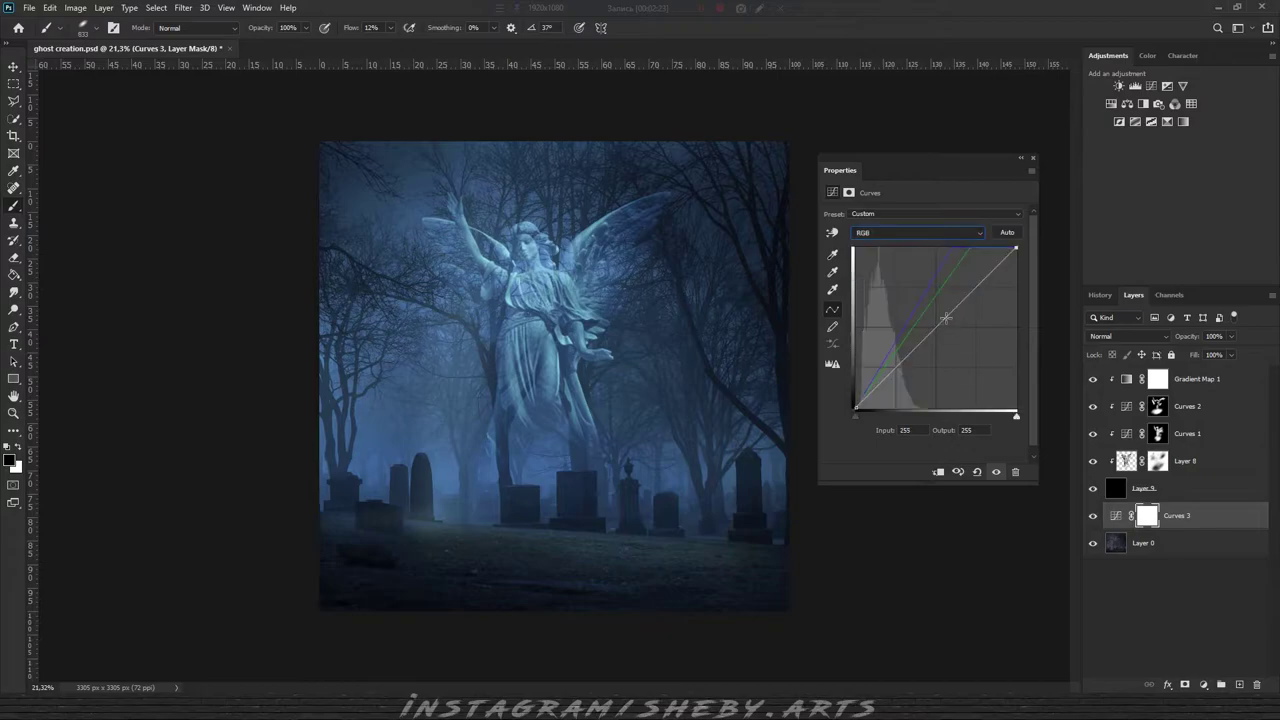
drag(944, 322, 930, 295)
click(1031, 159)
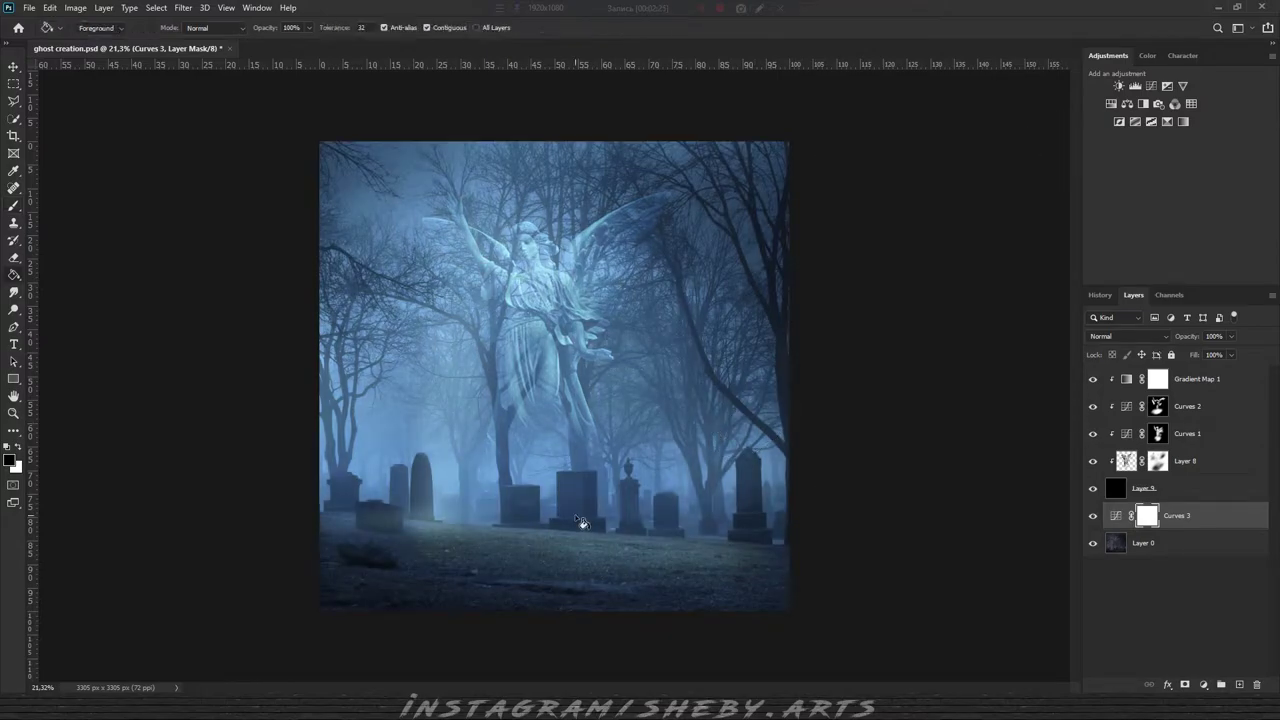
Invert its mask, paint white along the bottom ground, and add a new layer above Curves 2.
key(ctrl+i)
key(x)
drag(445, 560, 573, 567)
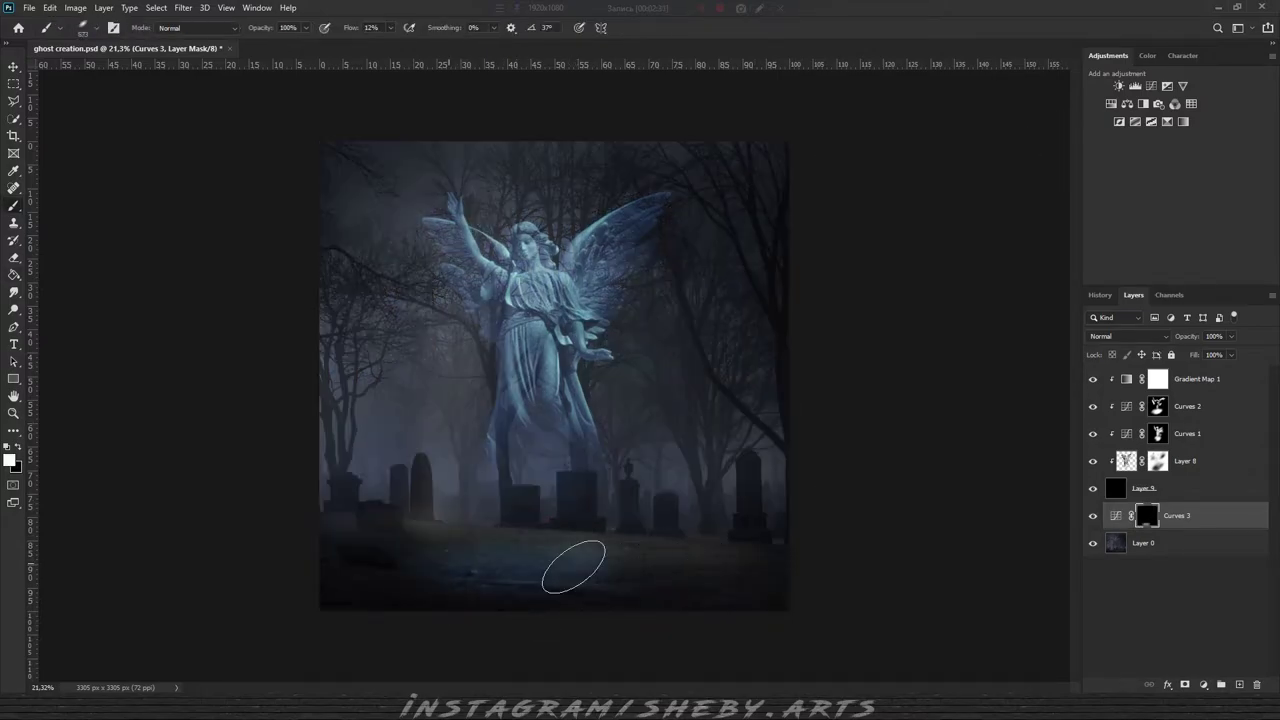
drag(652, 556, 622, 581)
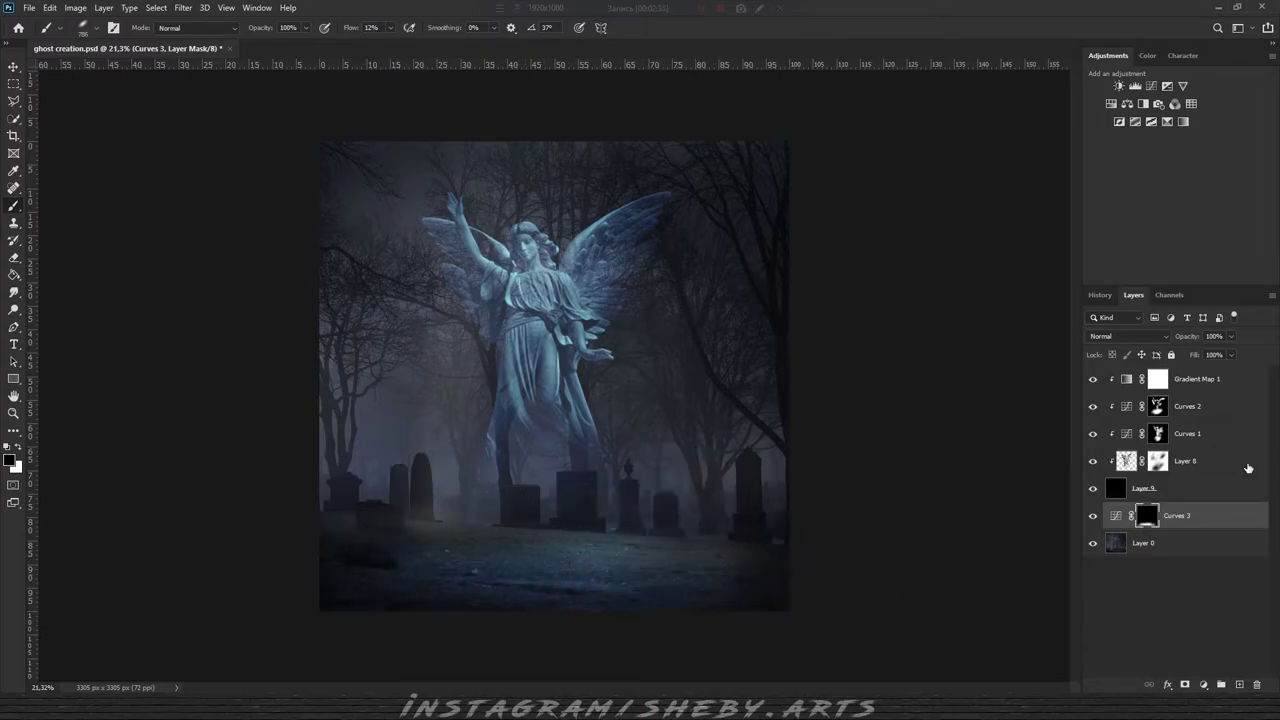
click(1240, 408)
click(1239, 684)
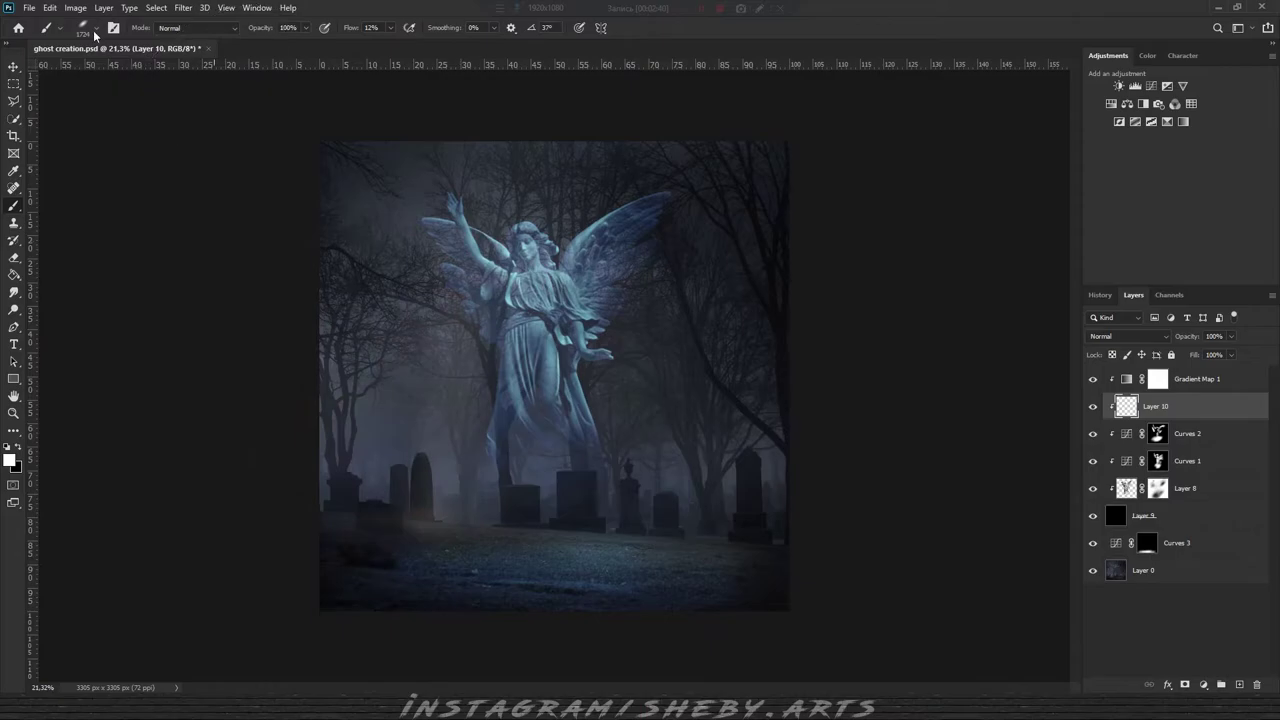
Paint soft white haze over the angel's body, head and raised arm on Layer 10.
click(85, 27)
key(Escape)
drag(443, 277, 486, 357)
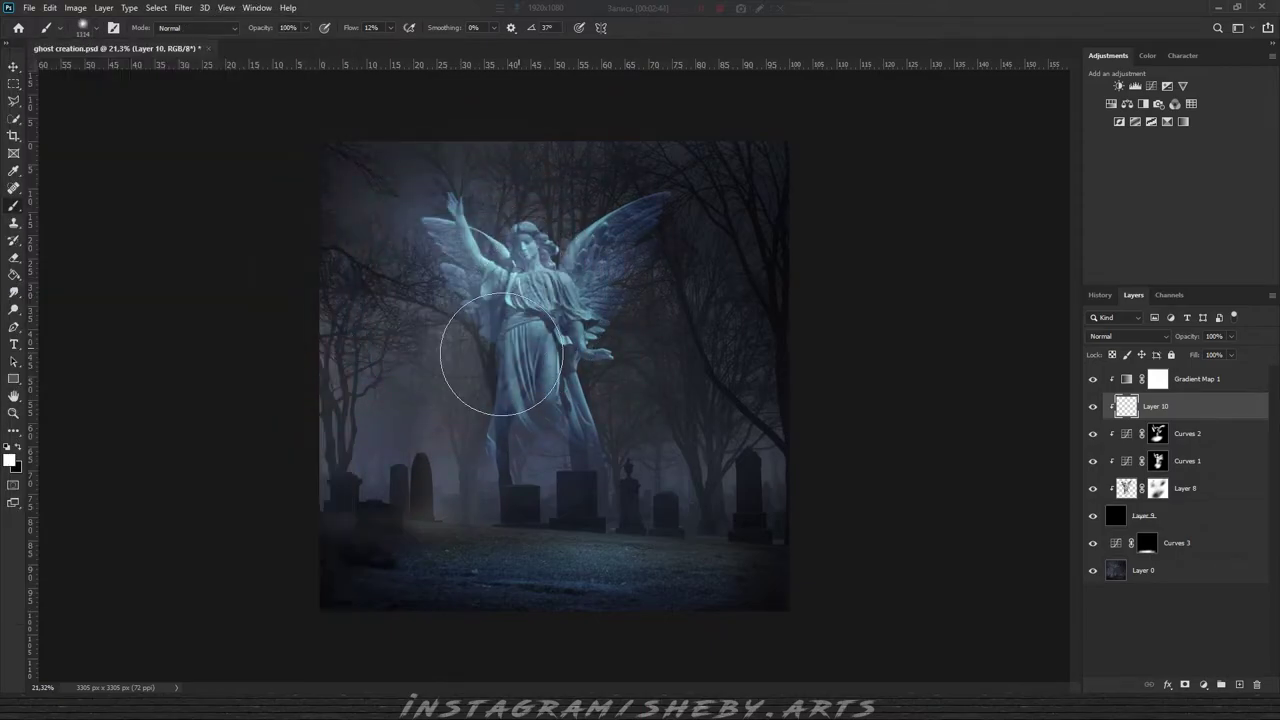
drag(600, 229, 560, 229)
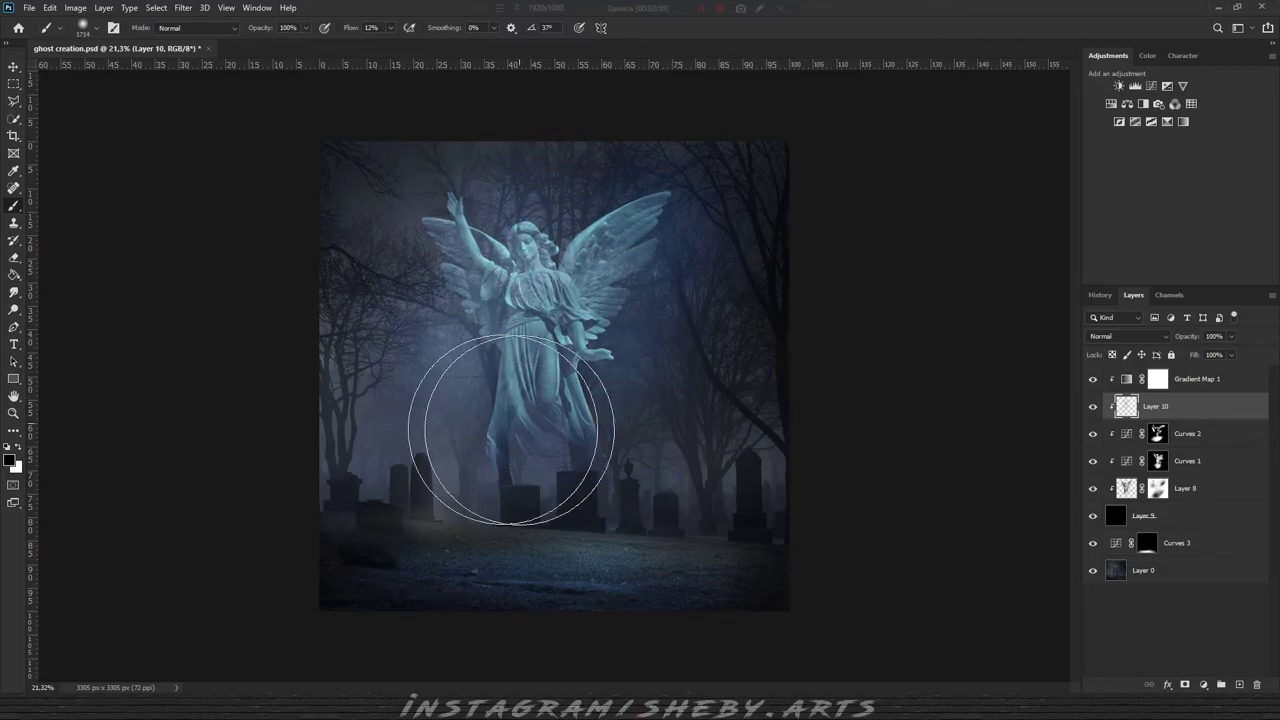
drag(540, 237, 432, 224)
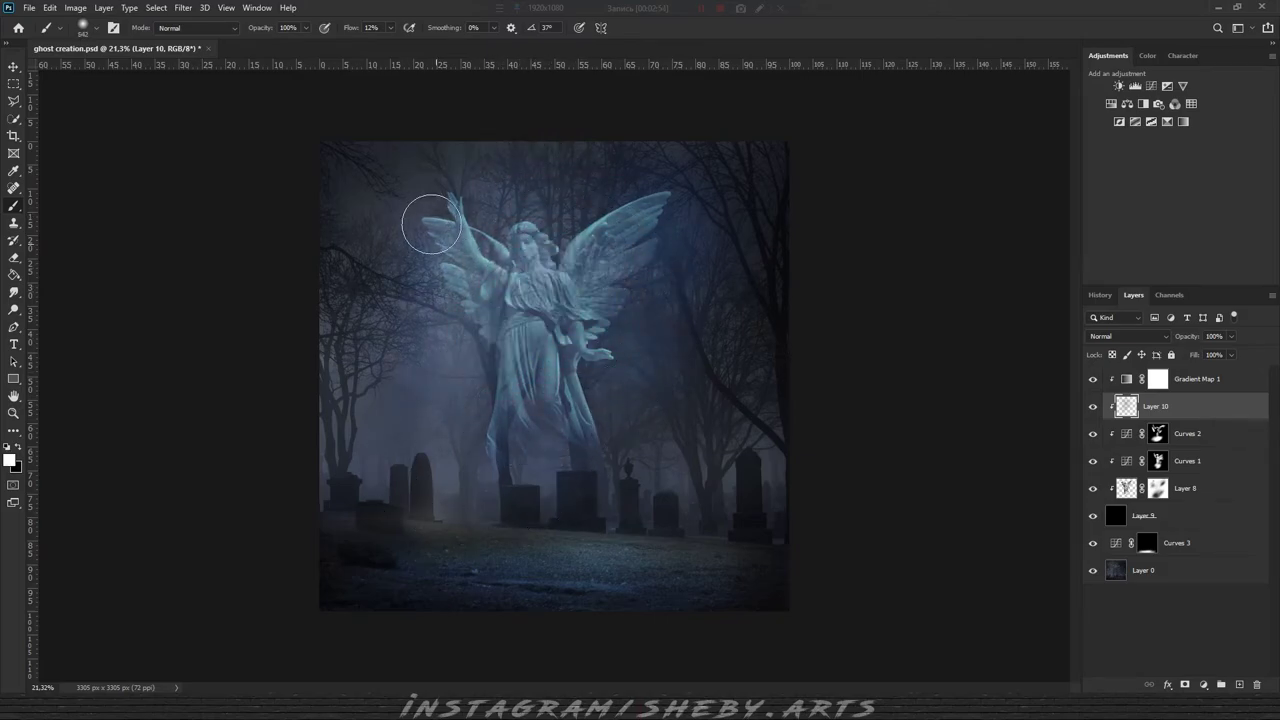
Adjust the glow brush size, toggle Layer 10 to compare, and add Layer 11.
drag(650, 230, 586, 251)
drag(510, 440, 546, 382)
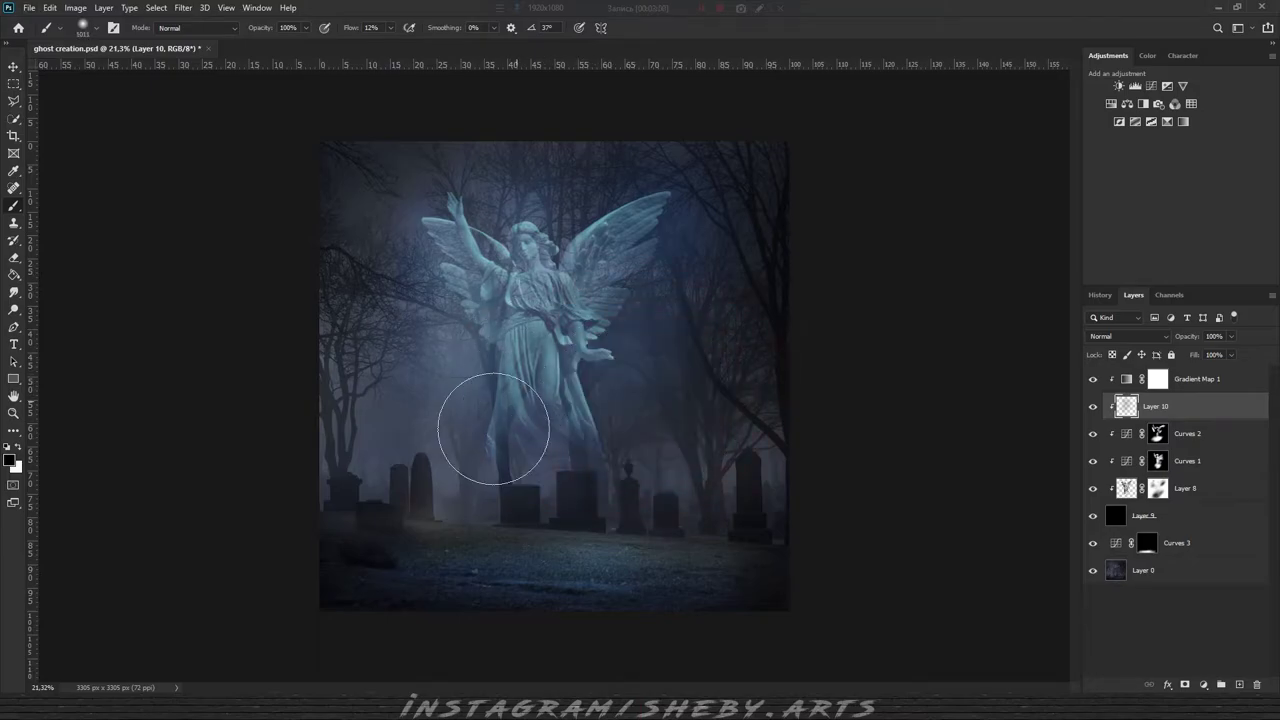
mouse_move(630, 400)
mouse_down()
mouse_move(685, 400)
mouse_move(558, 266)
mouse_up()
click(1091, 408)
click(1091, 408)
key(bracketright)
key(bracketright)
key(bracketright)
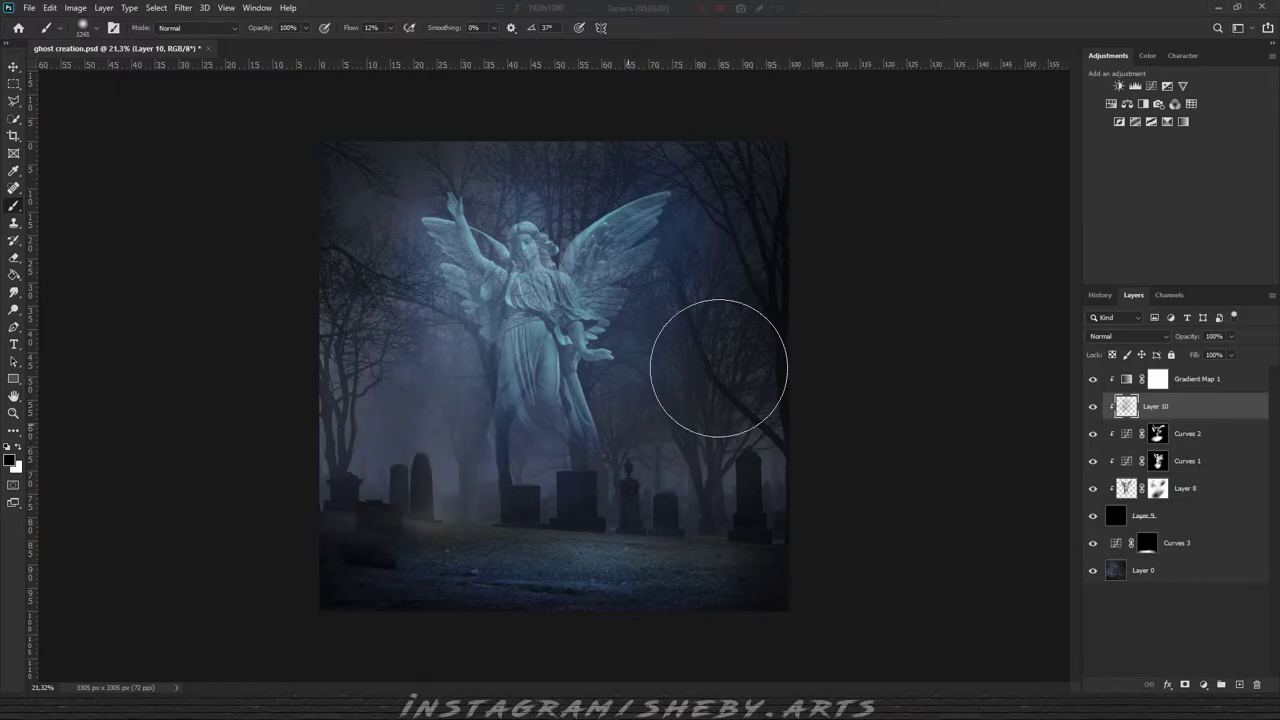
click(84, 28)
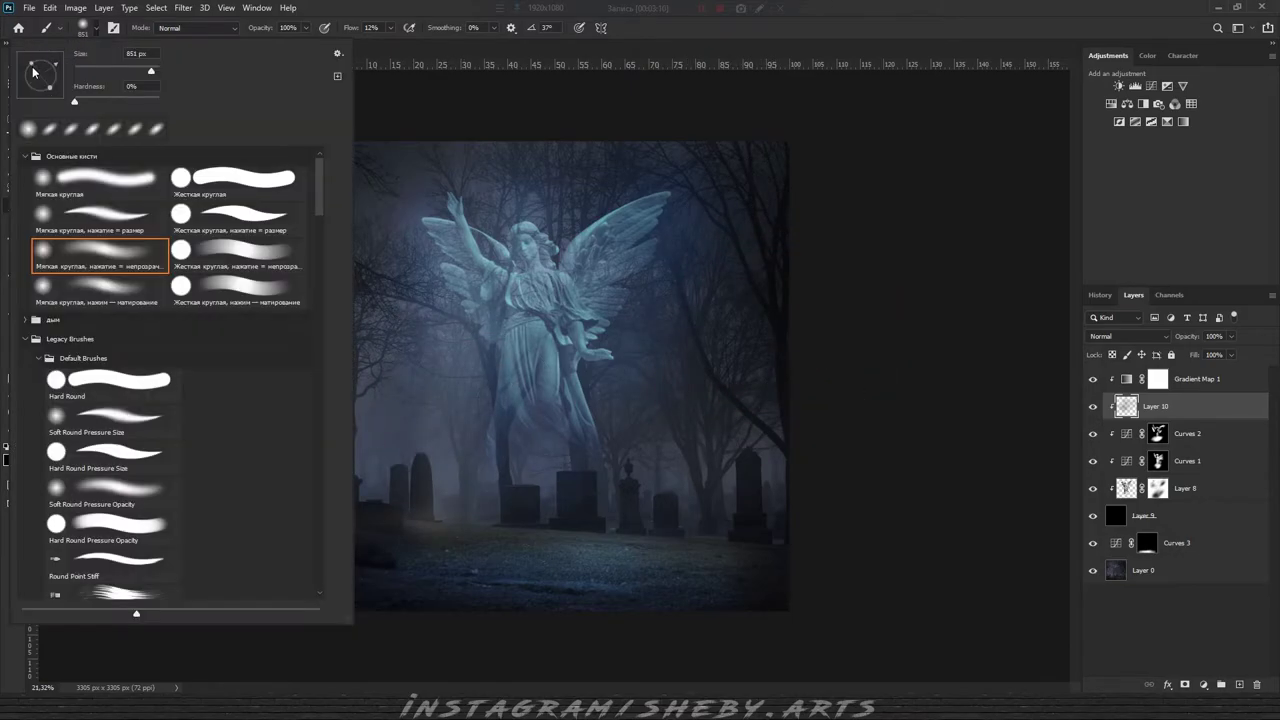
click(730, 326)
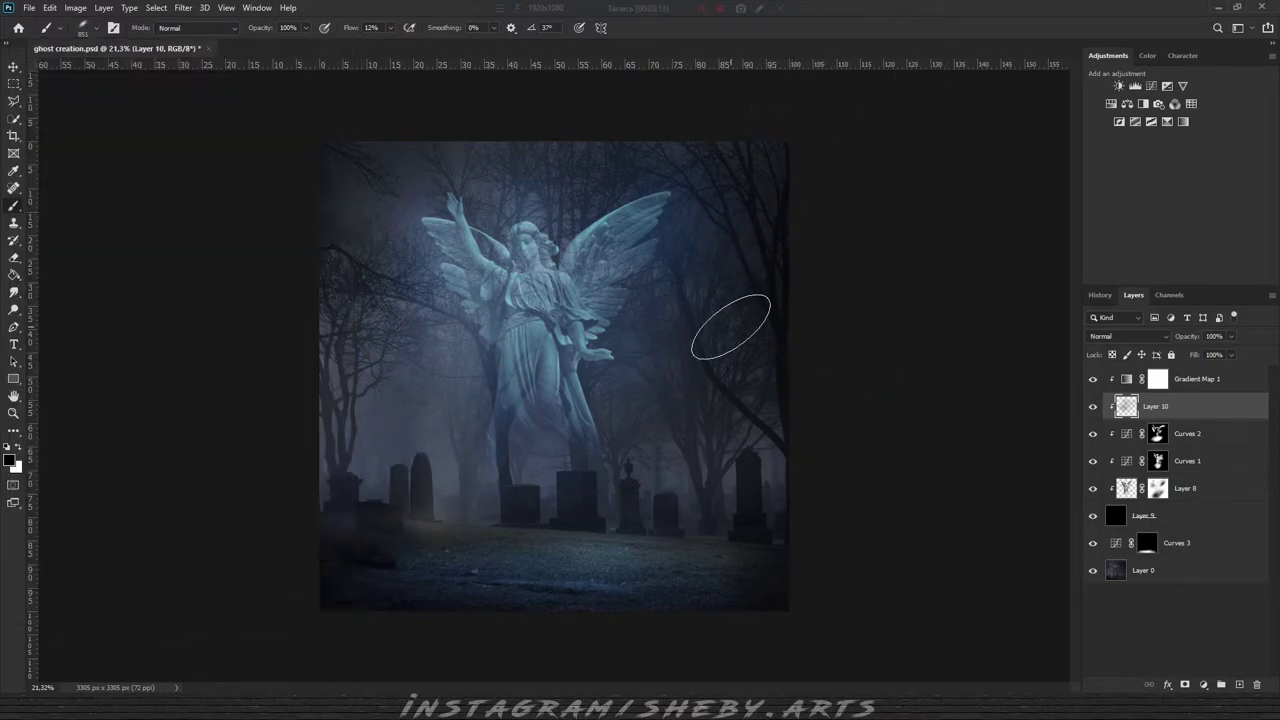
click(1240, 685)
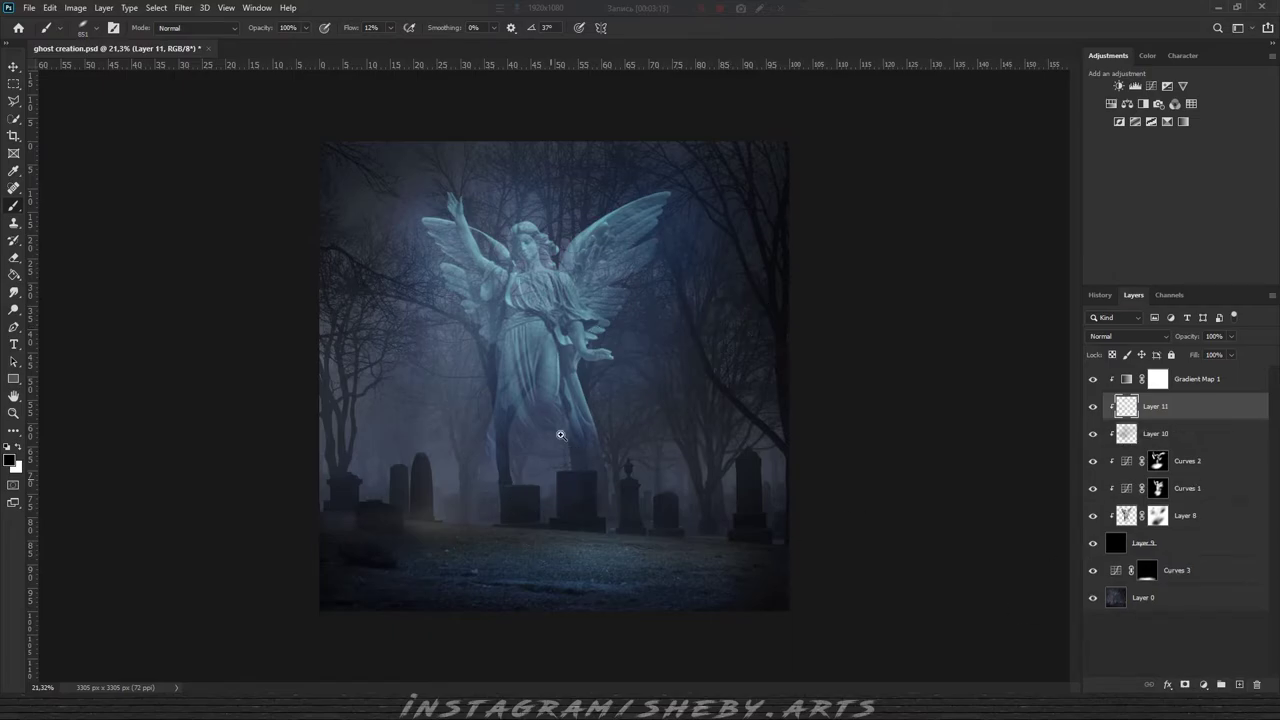
Paint a glowing streak along the sleeve and faint wisps below the raised arm.
scroll(529, 414, up, 5)
mouse_move(528, 423)
mouse_down()
mouse_move(597, 388)
mouse_move(592, 402)
mouse_up()
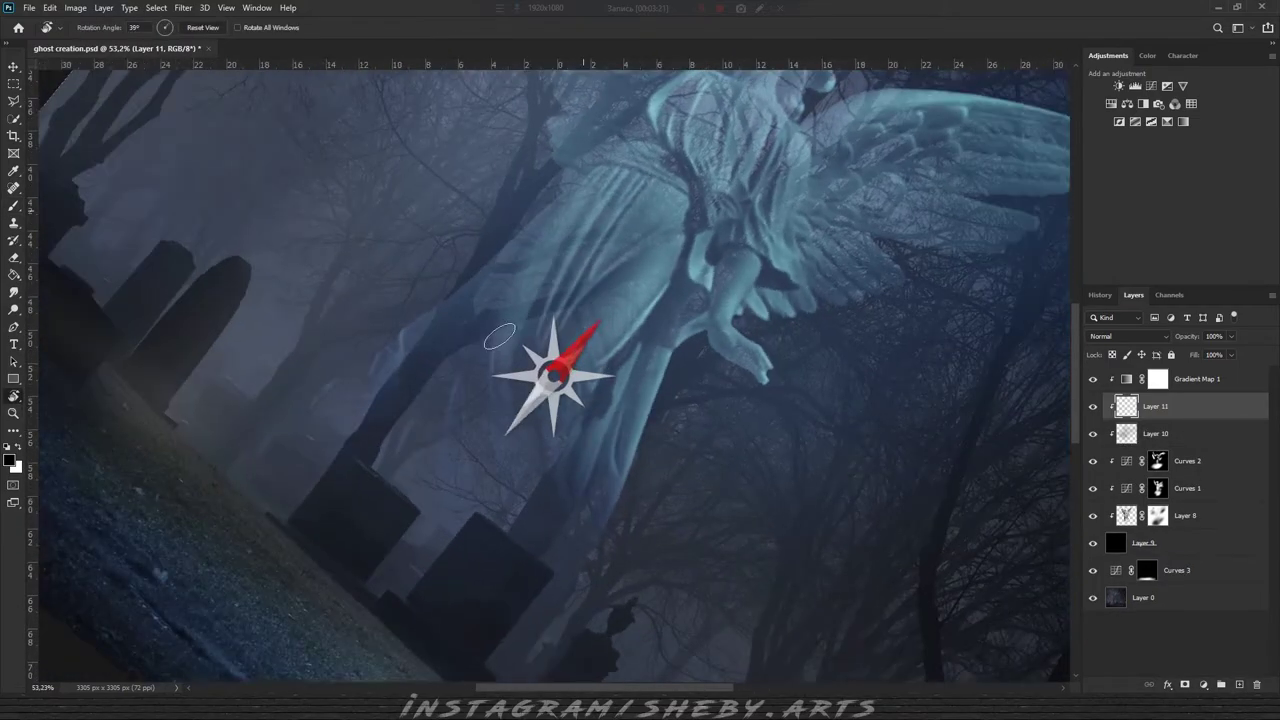
key(b)
mouse_move(456, 306)
mouse_down()
mouse_move(530, 214)
mouse_move(336, 320)
mouse_move(466, 268)
mouse_move(357, 334)
mouse_up()
alt+right_click(428, 314)
click(84, 28)
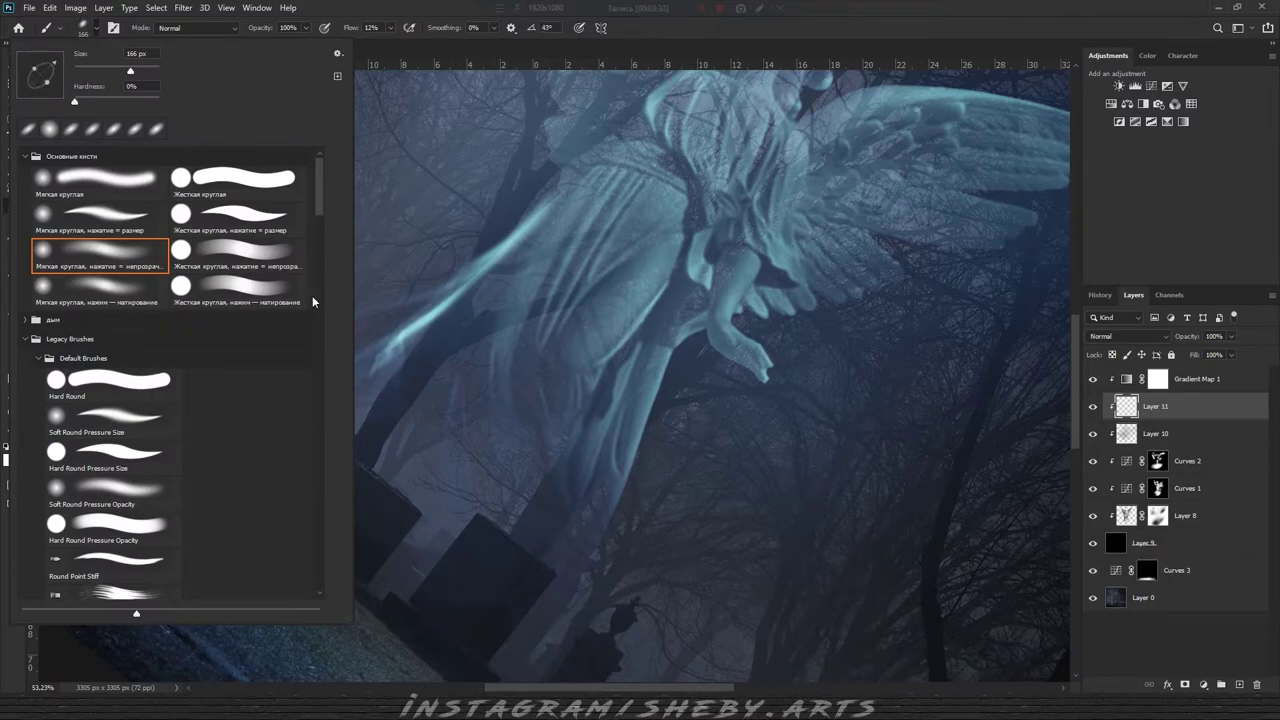
click(427, 328)
drag(460, 275, 235, 378)
mouse_move(412, 322)
mouse_down()
mouse_move(352, 388)
mouse_move(305, 505)
mouse_up()
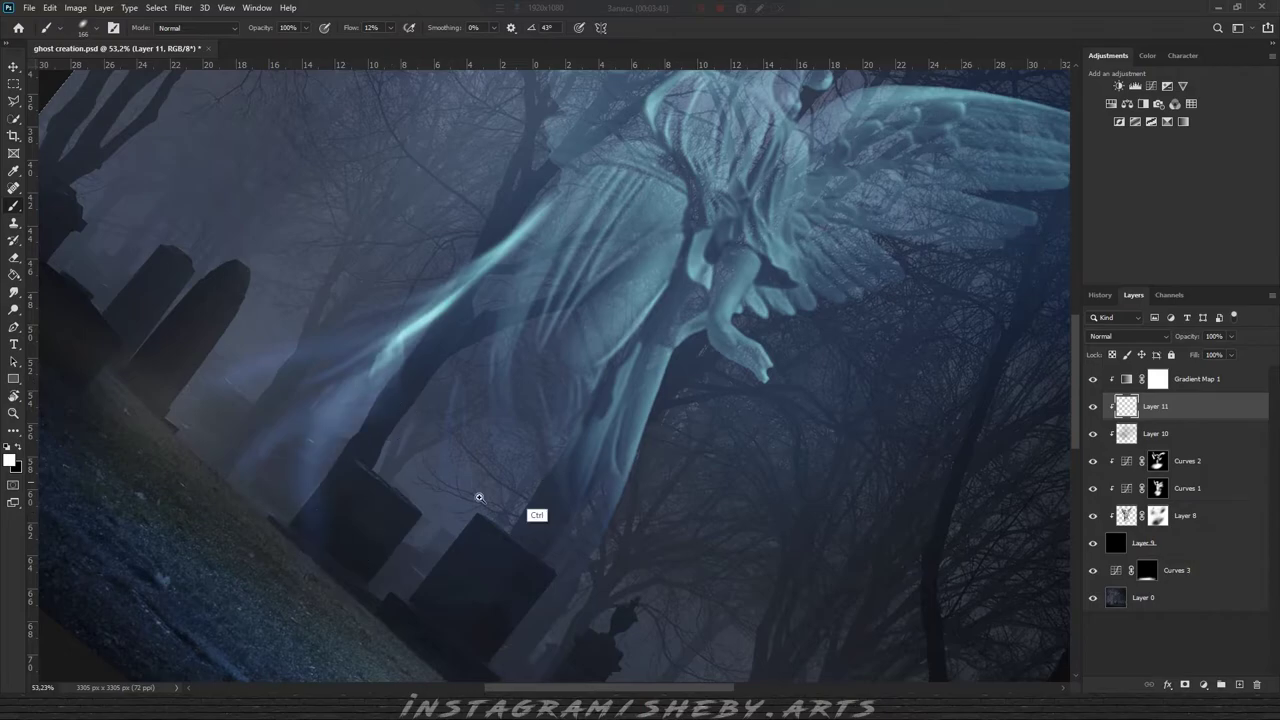
Paint thin wisps rising from the tombstones up the skirt and faint light on the wing.
drag(479, 497, 586, 371)
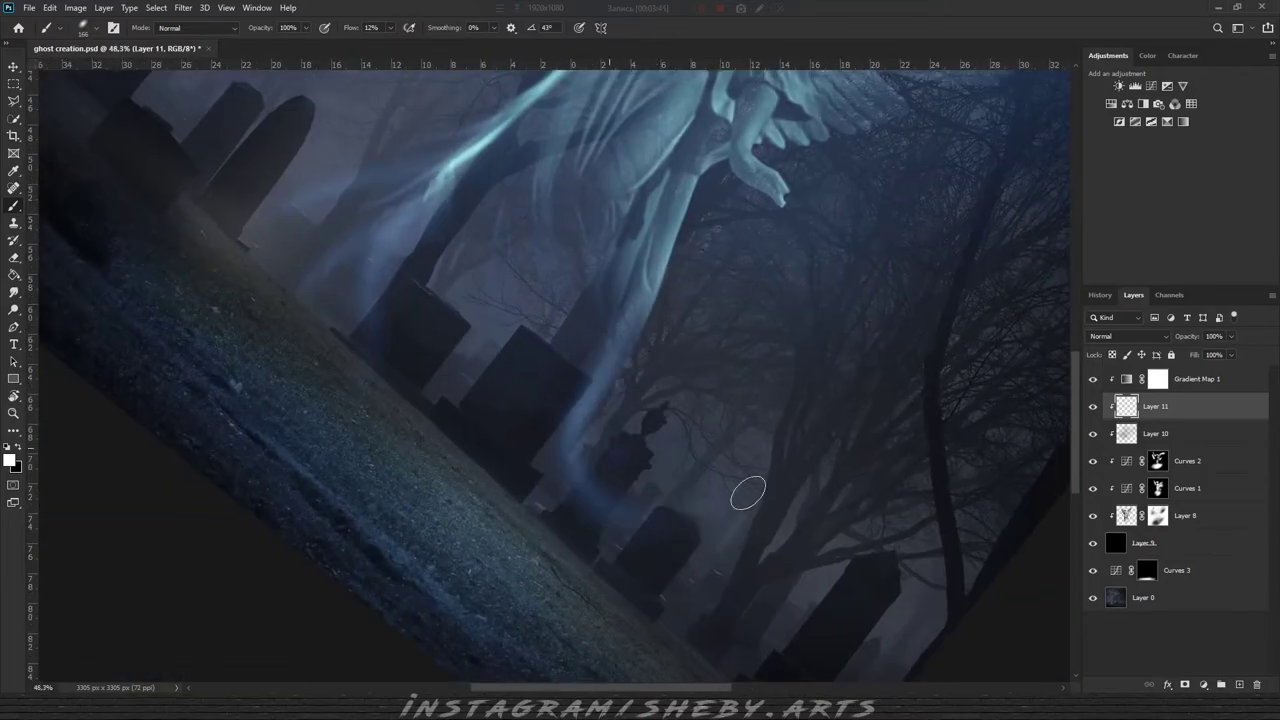
mouse_move(575, 434)
mouse_down()
mouse_move(536, 392)
mouse_move(590, 245)
mouse_up()
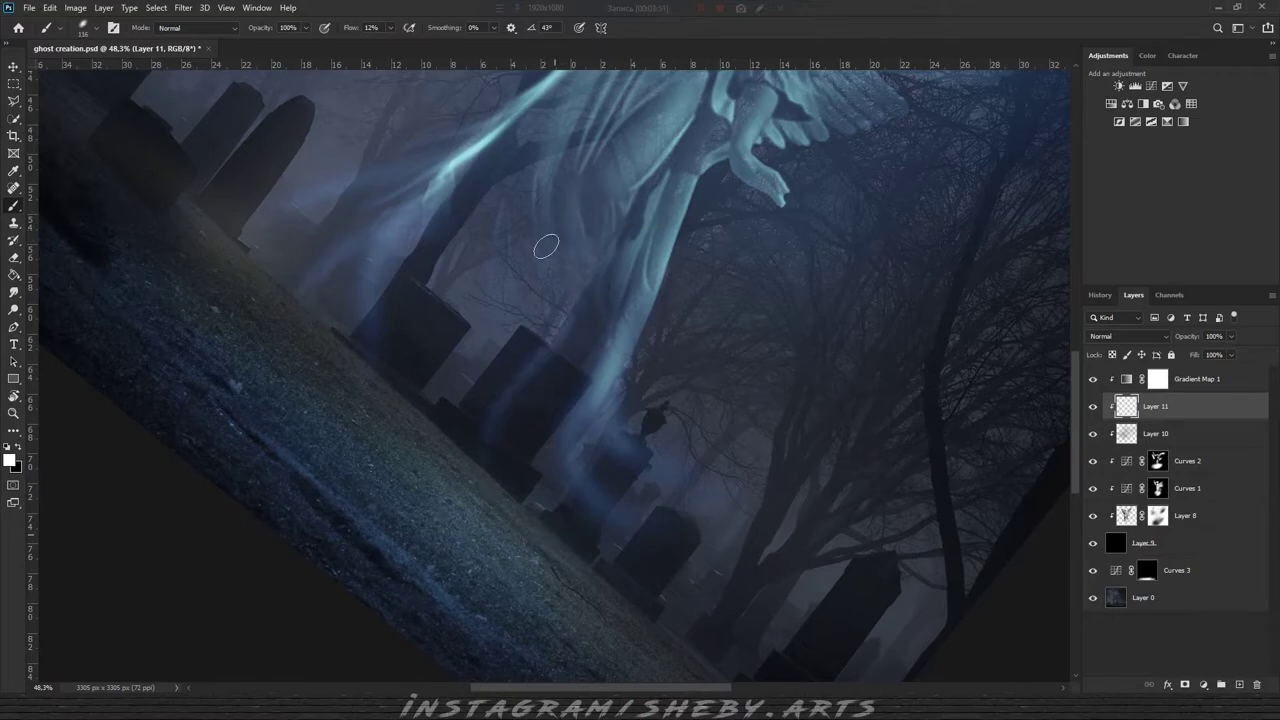
mouse_move(543, 374)
mouse_down()
mouse_move(593, 227)
mouse_move(518, 172)
mouse_up()
drag(558, 122, 509, 263)
mouse_move(619, 181)
mouse_down()
mouse_move(549, 371)
mouse_move(560, 298)
mouse_up()
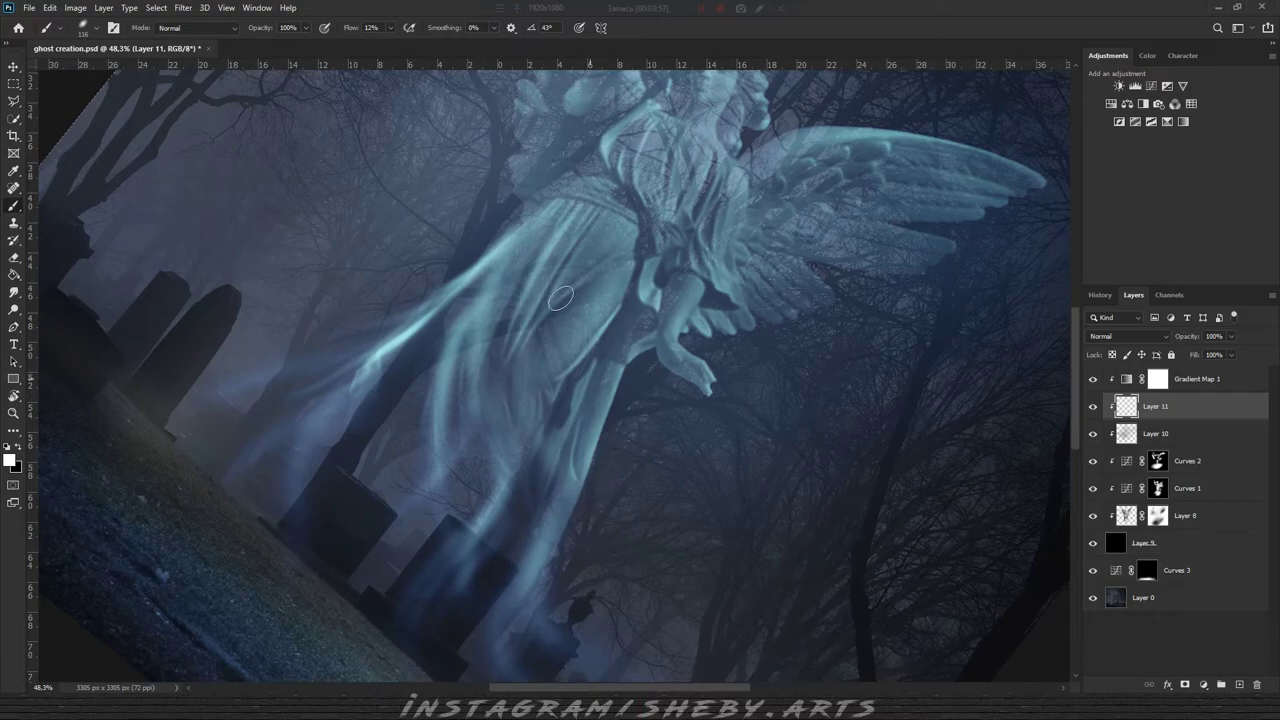
mouse_move(594, 251)
mouse_down()
mouse_move(525, 497)
mouse_move(609, 457)
mouse_move(600, 470)
mouse_move(641, 385)
mouse_up()
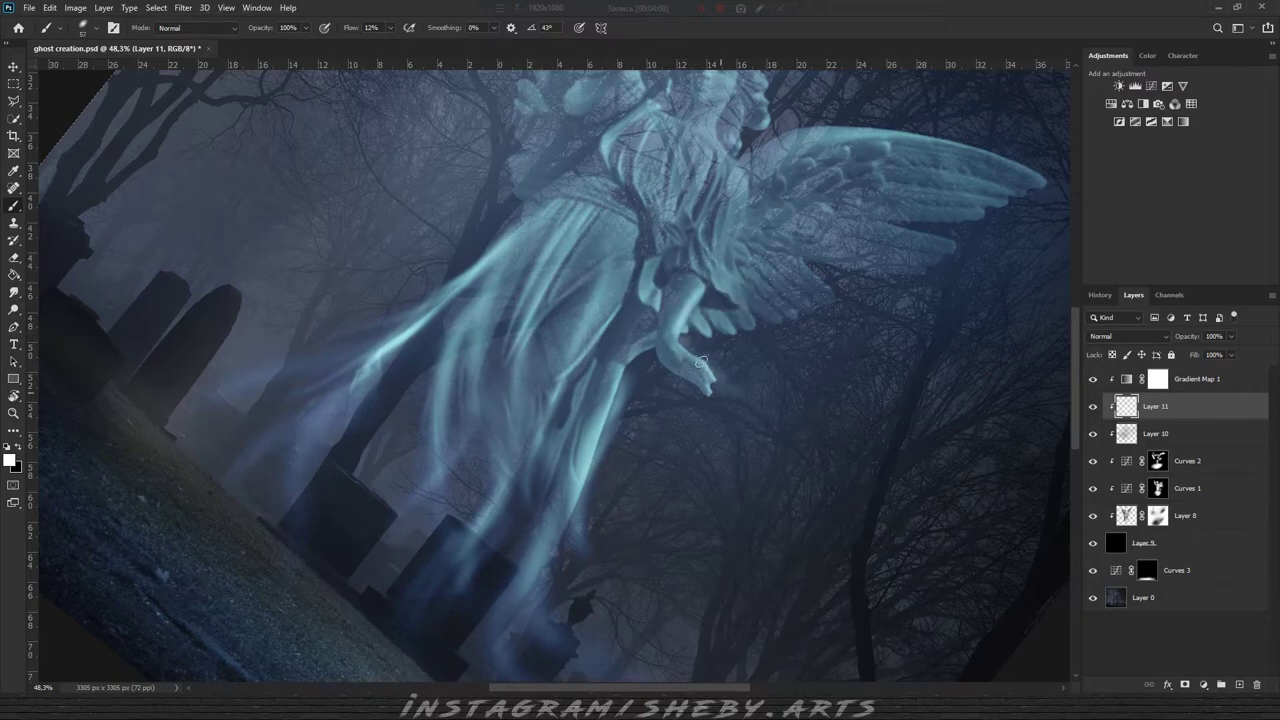
mouse_move(732, 267)
mouse_down()
mouse_move(730, 300)
mouse_move(746, 189)
mouse_up()
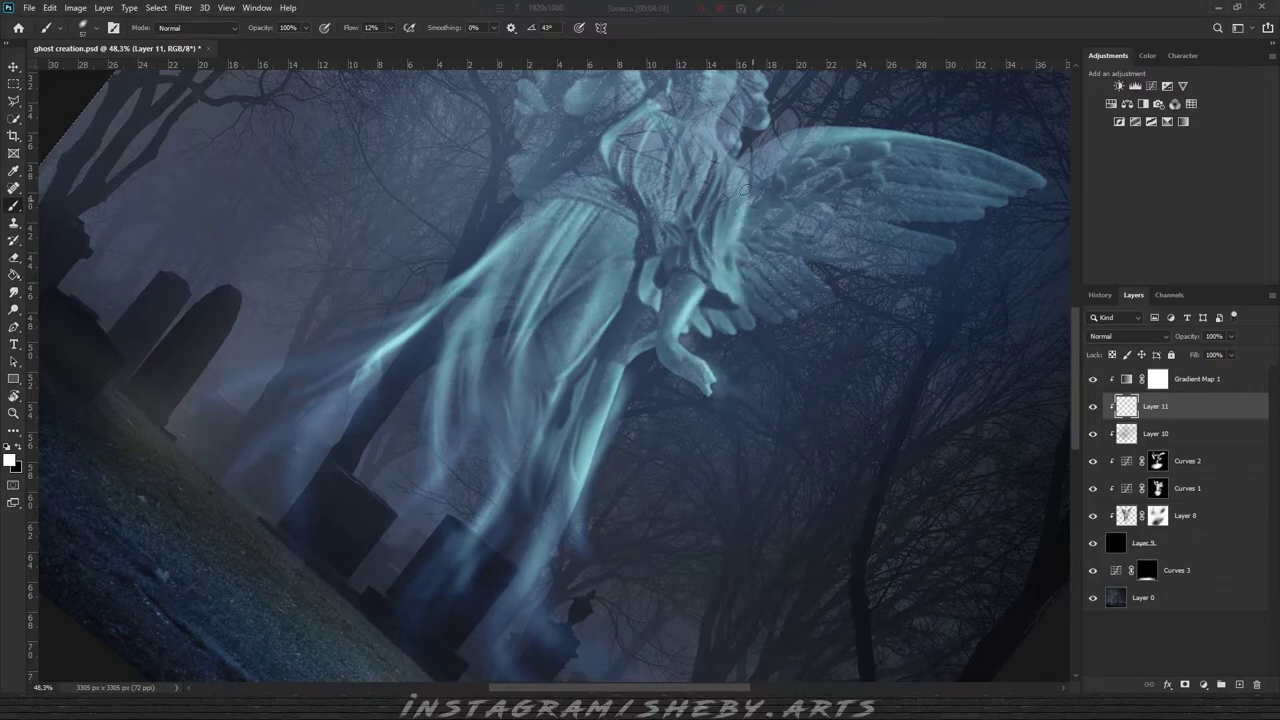
mouse_move(644, 312)
mouse_down()
mouse_move(534, 343)
mouse_move(566, 280)
mouse_move(613, 278)
mouse_up()
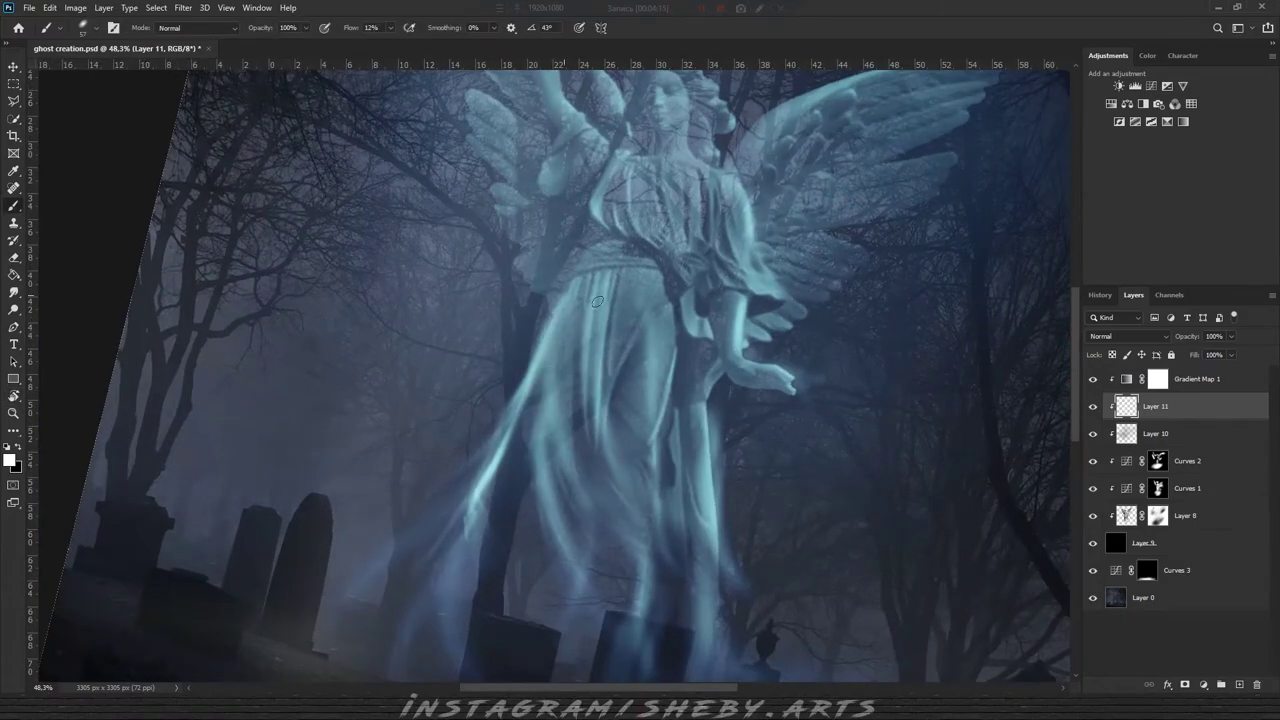
With a small soft white brush, paint a glow over the angel's head, chest and dress on Layer 11.
scroll(609, 199, up, 3)
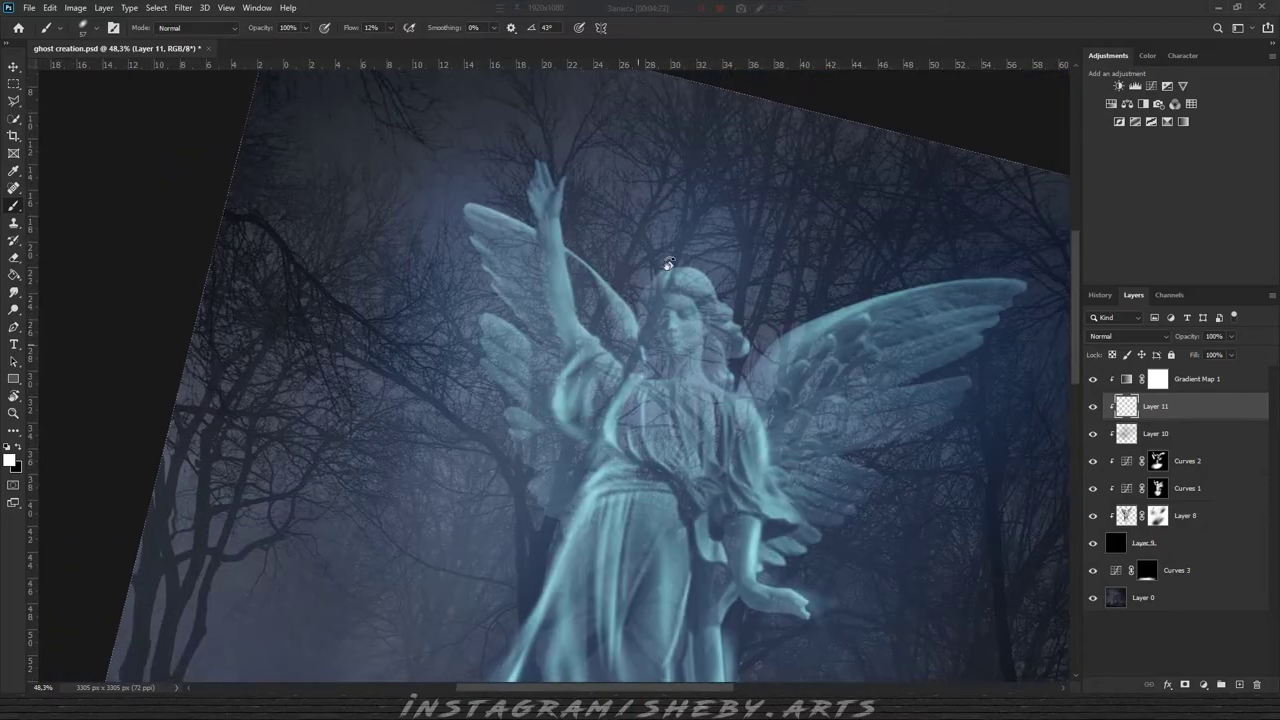
drag(508, 137, 569, 309)
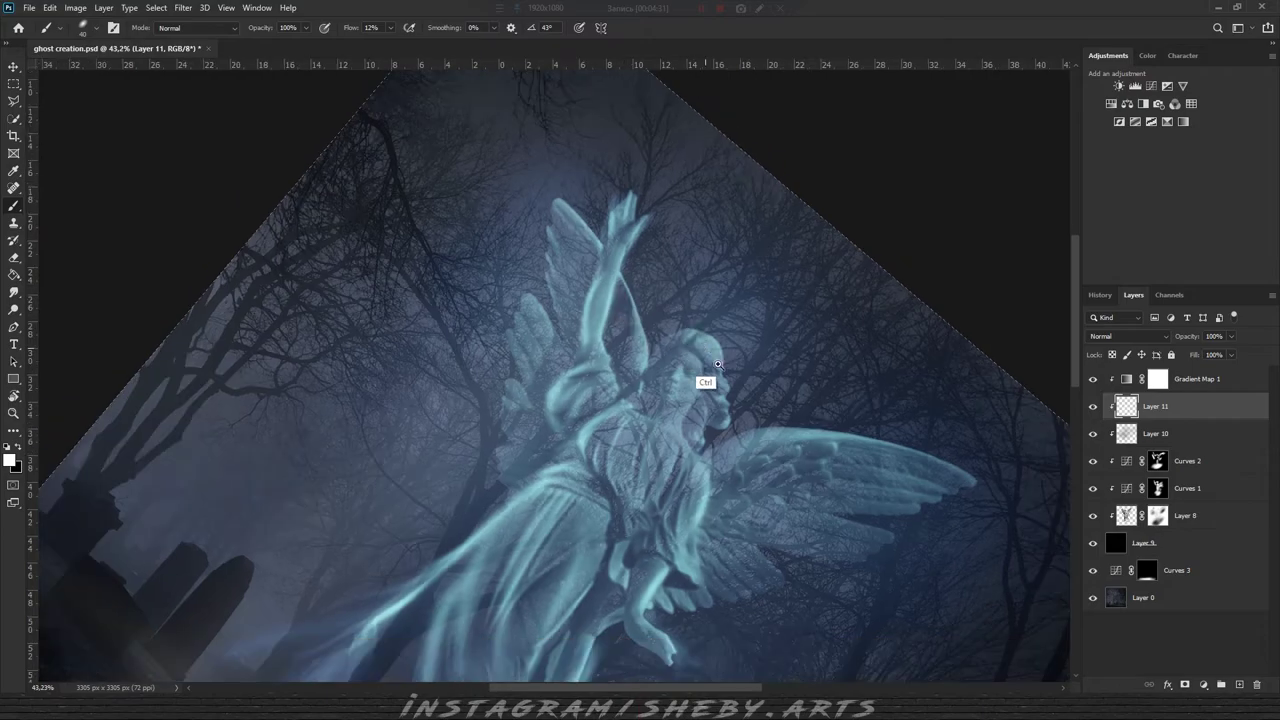
drag(645, 226, 657, 361)
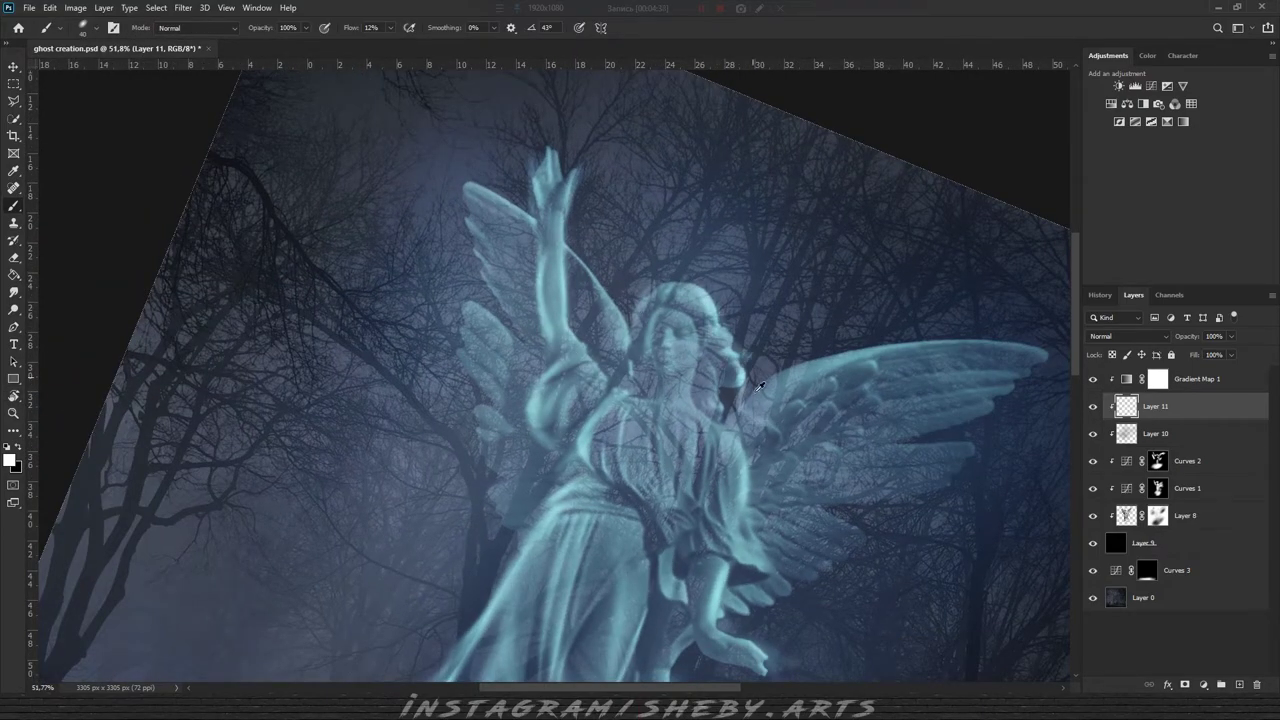
drag(685, 262, 743, 286)
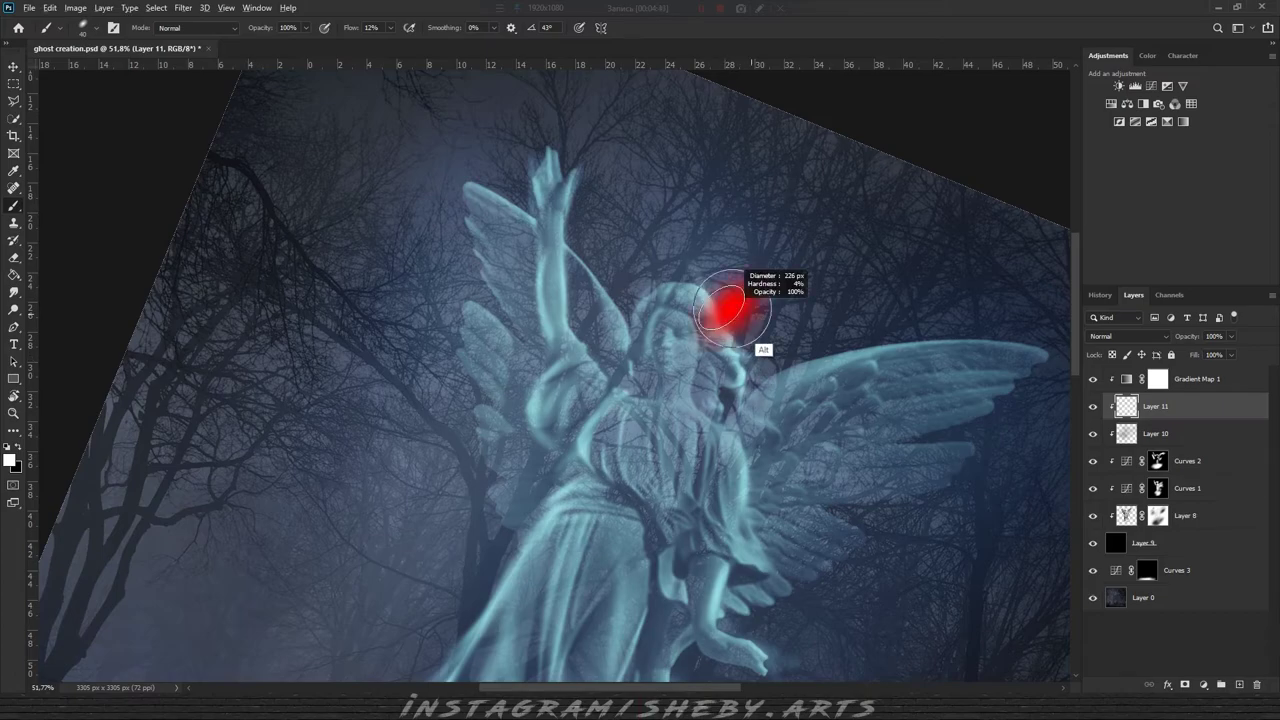
key(x)
drag(708, 350, 697, 376)
key(x)
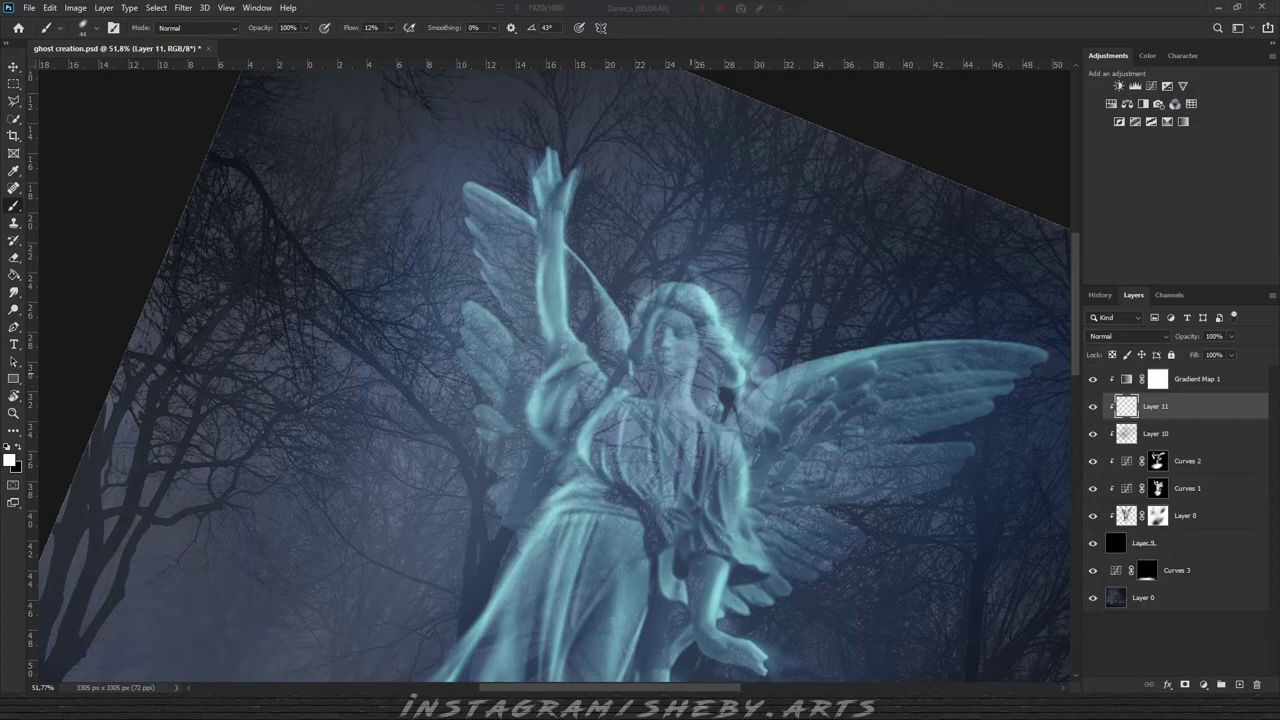
mouse_move(685, 495)
mouse_down()
mouse_move(650, 412)
mouse_move(622, 440)
mouse_move(619, 528)
mouse_up()
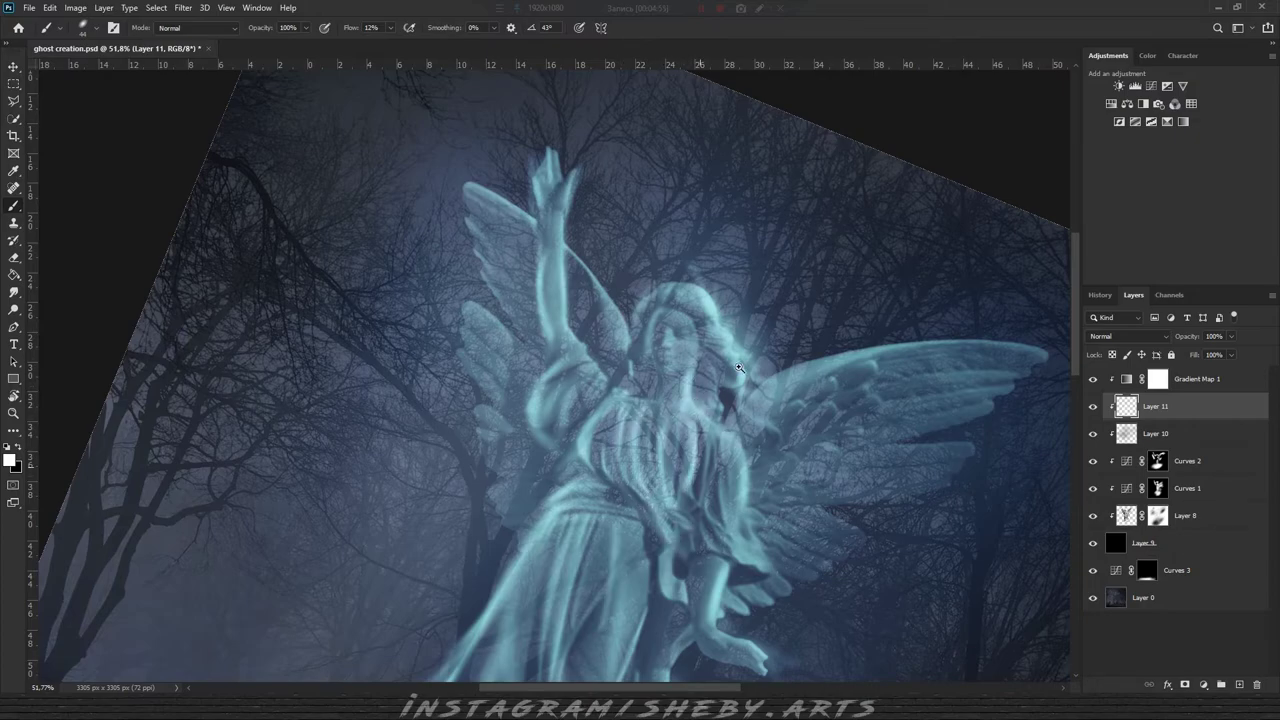
scroll(690, 326, down, 3)
drag(690, 326, 628, 224)
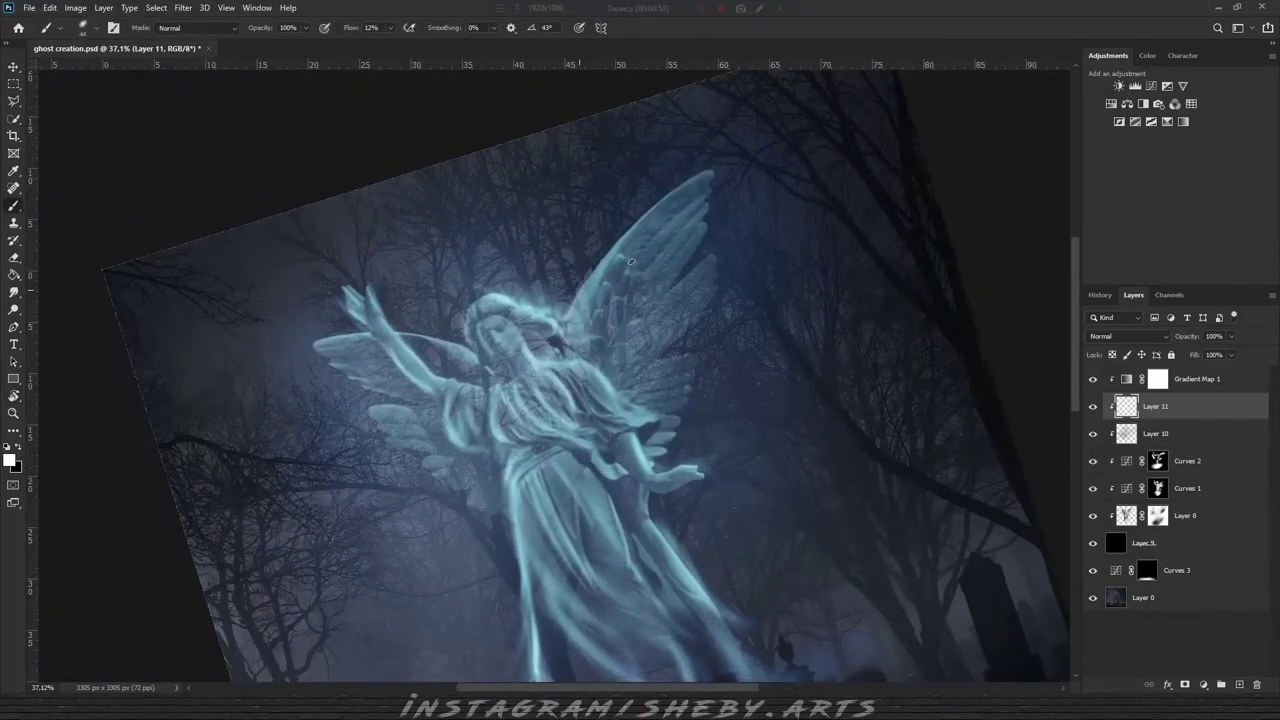
Paint bright streaks along the upper right wing edge, its tip, and the wing feathers.
drag(594, 296, 757, 163)
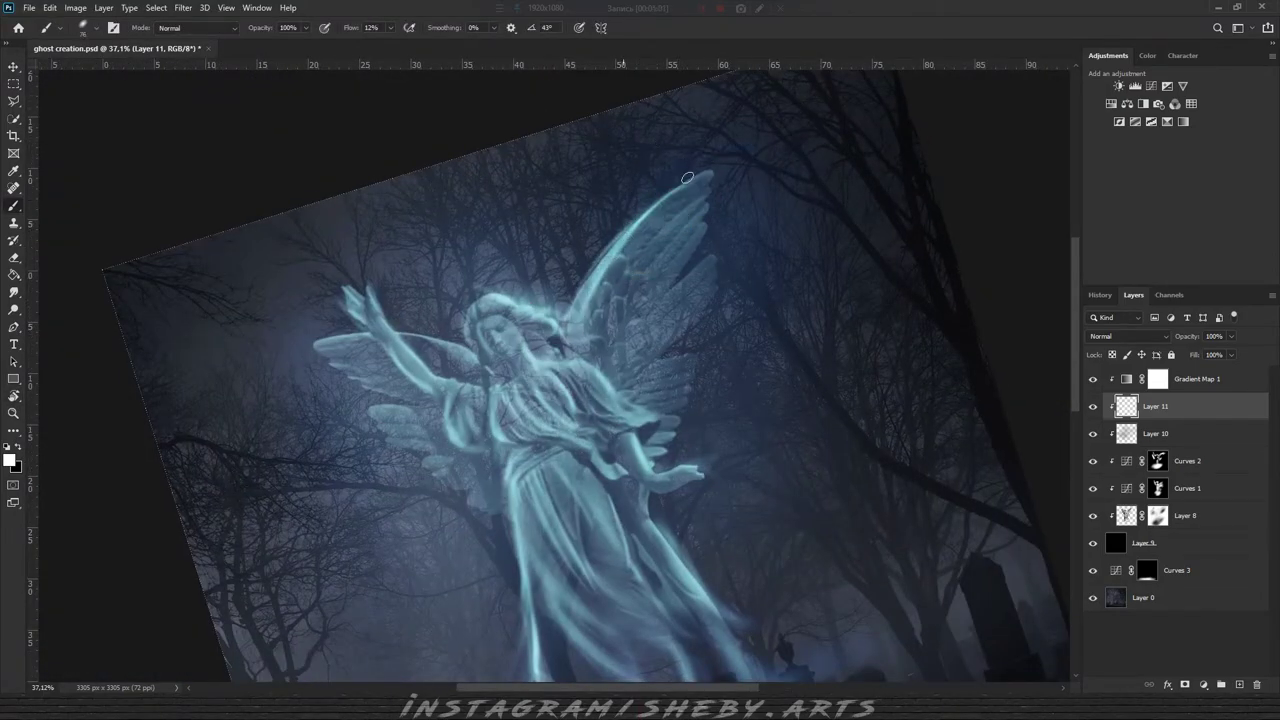
drag(610, 255, 724, 195)
mouse_move(656, 228)
mouse_down()
mouse_move(771, 177)
mouse_move(715, 227)
mouse_up()
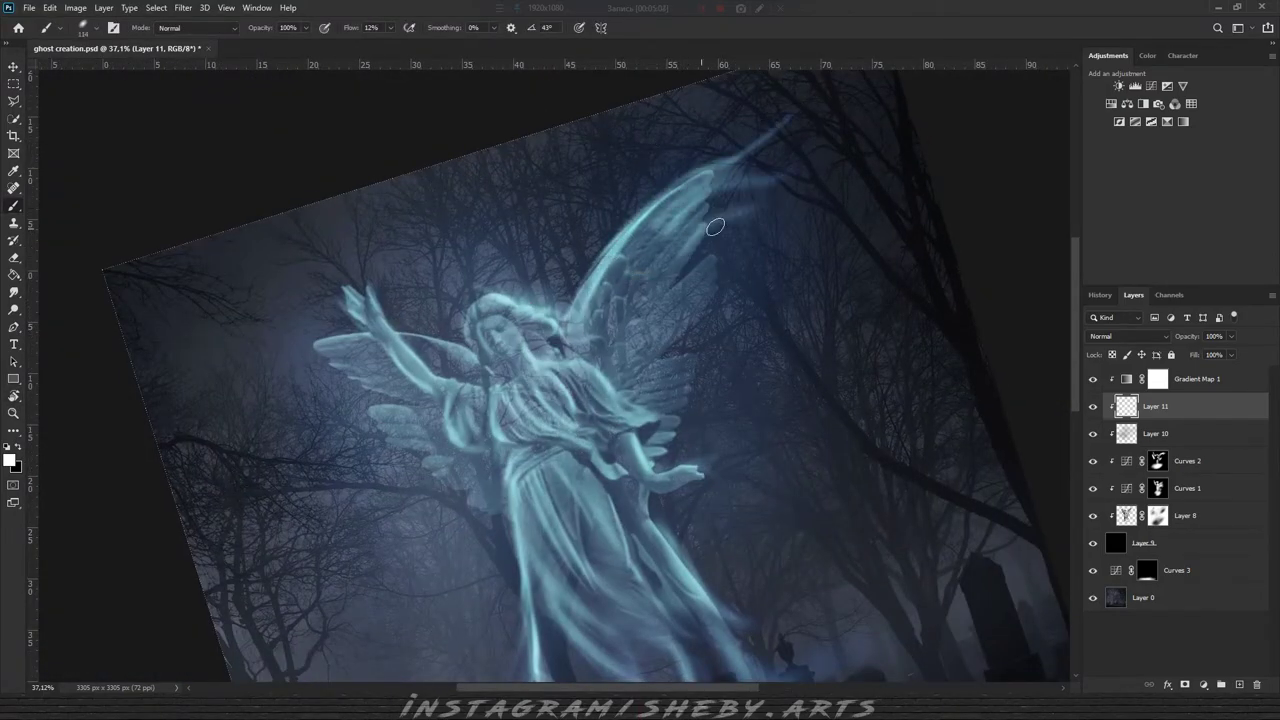
mouse_move(629, 334)
mouse_down()
mouse_move(730, 196)
mouse_move(653, 325)
mouse_move(749, 245)
mouse_move(743, 316)
mouse_move(735, 220)
mouse_move(684, 375)
mouse_move(760, 225)
mouse_move(680, 425)
mouse_up()
drag(729, 357, 699, 318)
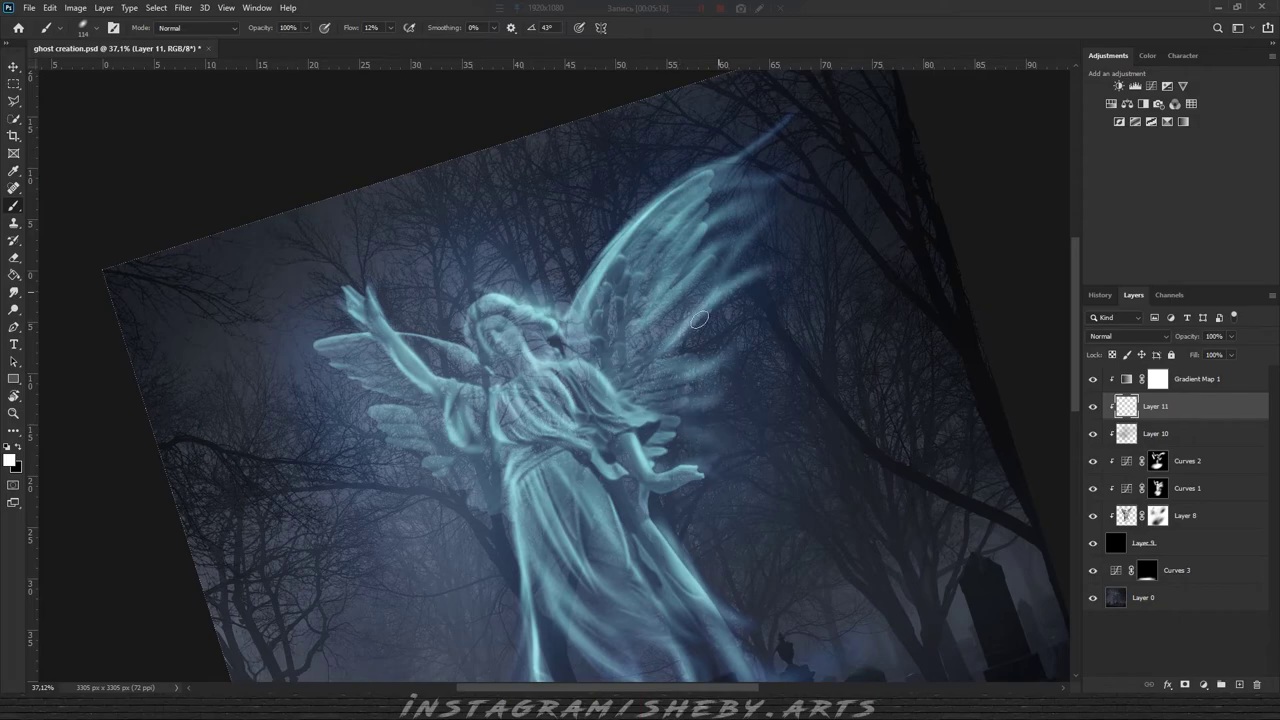
With the view rotated nearly 90°, paint light-blue streaks trailing down-left across the lower wing.
drag(641, 348, 549, 356)
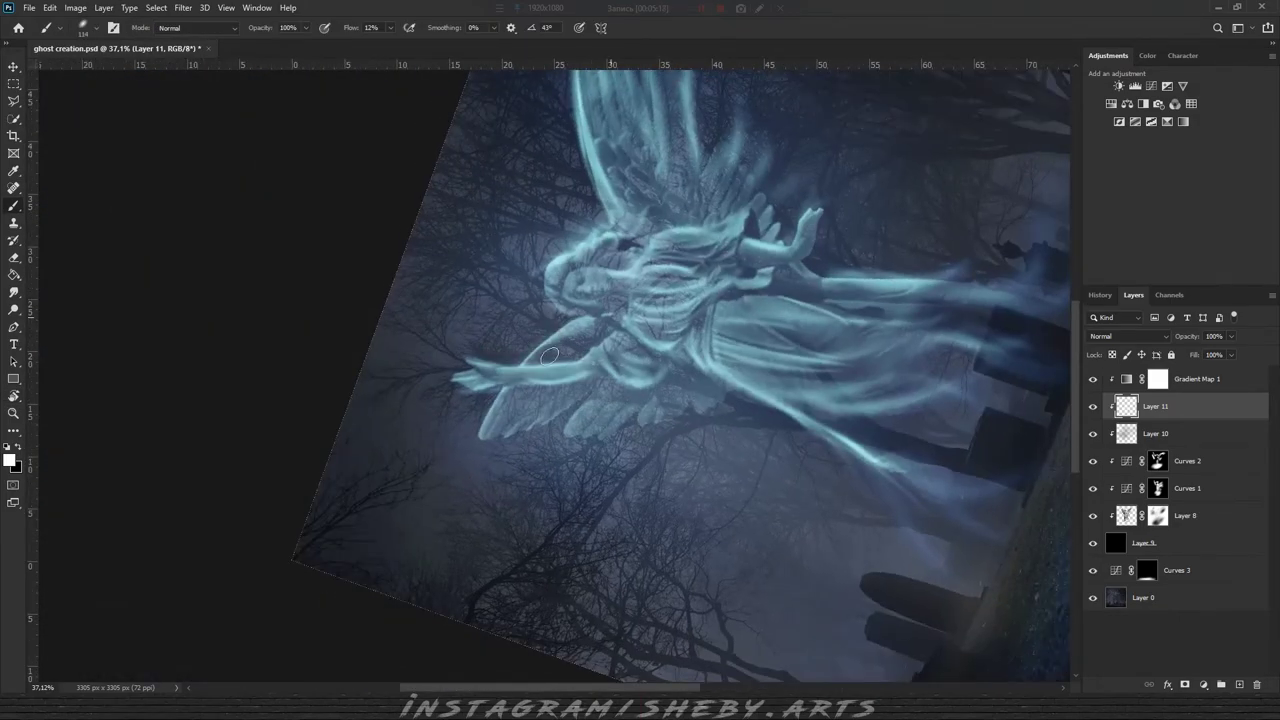
mouse_move(512, 396)
mouse_down()
mouse_move(474, 491)
mouse_move(402, 566)
mouse_move(541, 409)
mouse_move(495, 490)
mouse_move(608, 404)
mouse_move(609, 418)
mouse_move(649, 410)
mouse_move(622, 458)
mouse_up()
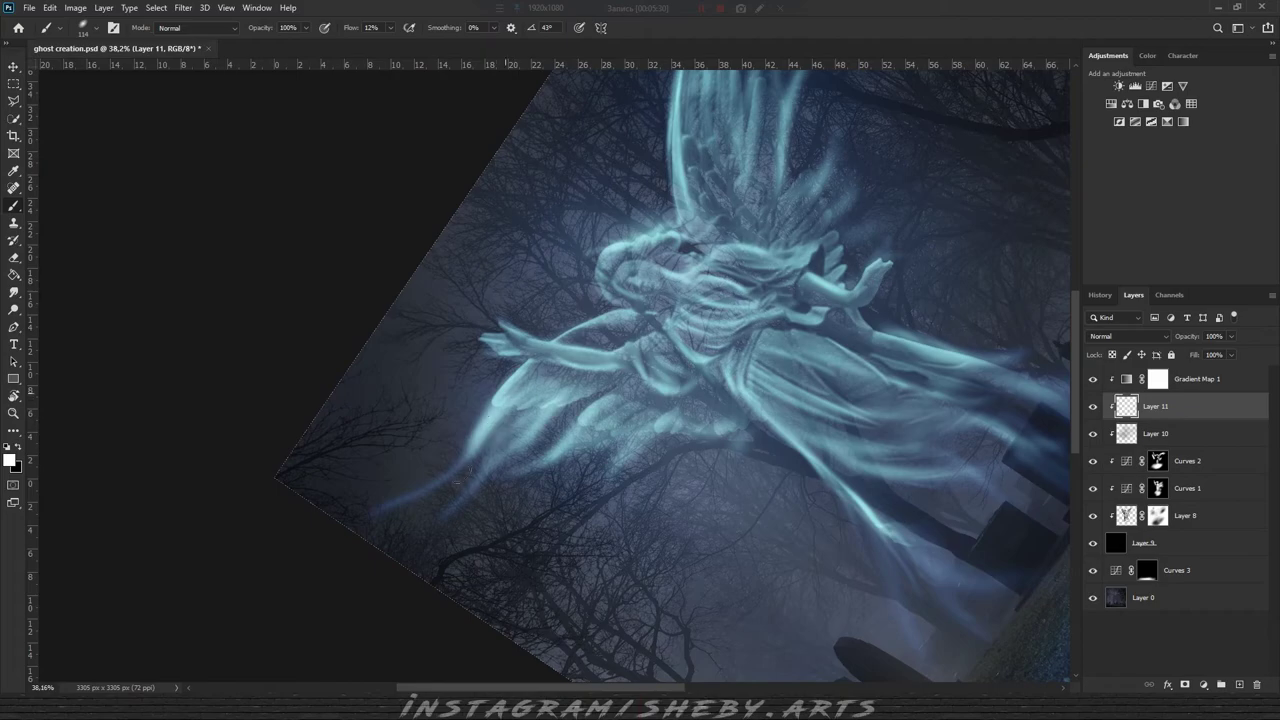
mouse_move(470, 450)
mouse_down()
mouse_move(555, 400)
mouse_move(590, 451)
mouse_up()
Give the upper right wing and nearby sky a soft glow with a large brush.
scroll(738, 413, down, 5)
mouse_move(614, 257)
mouse_down()
mouse_move(680, 257)
mouse_move(680, 215)
mouse_up()
drag(556, 237, 678, 210)
drag(617, 251, 581, 255)
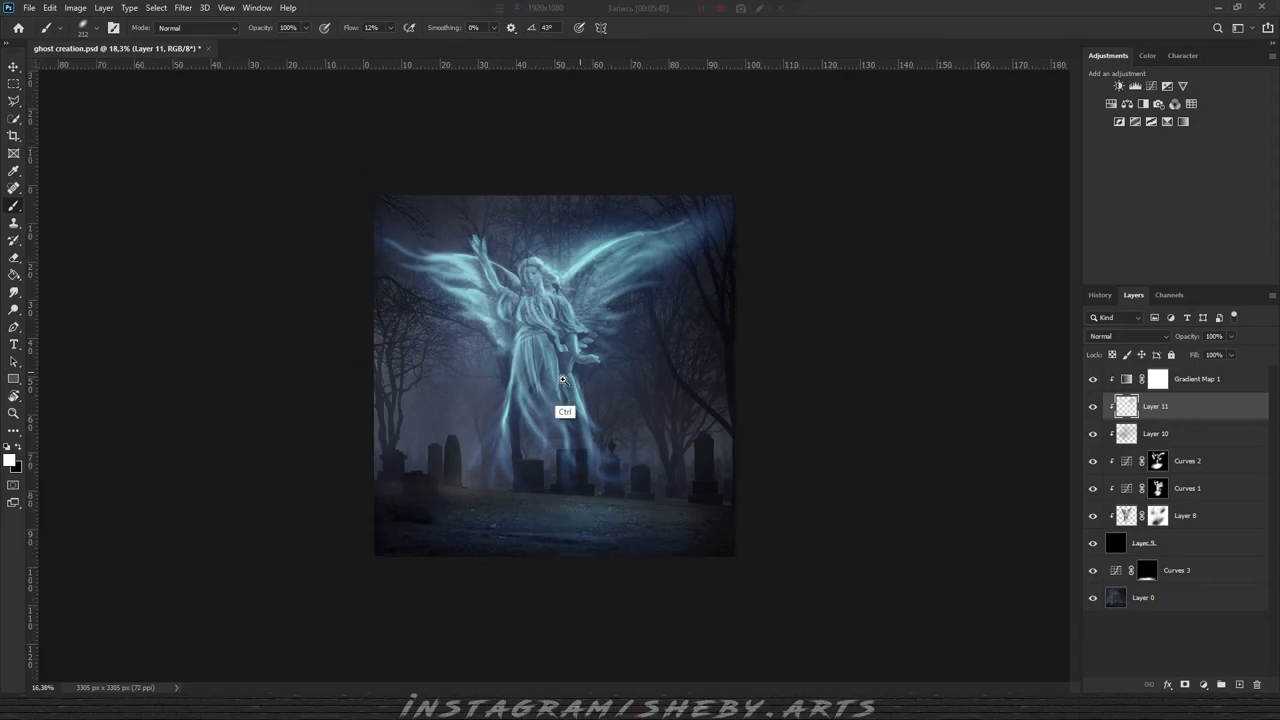
Duplicate Layer 8 to the top of the stack and delete the copy's layer mask.
scroll(575, 383, up, 2)
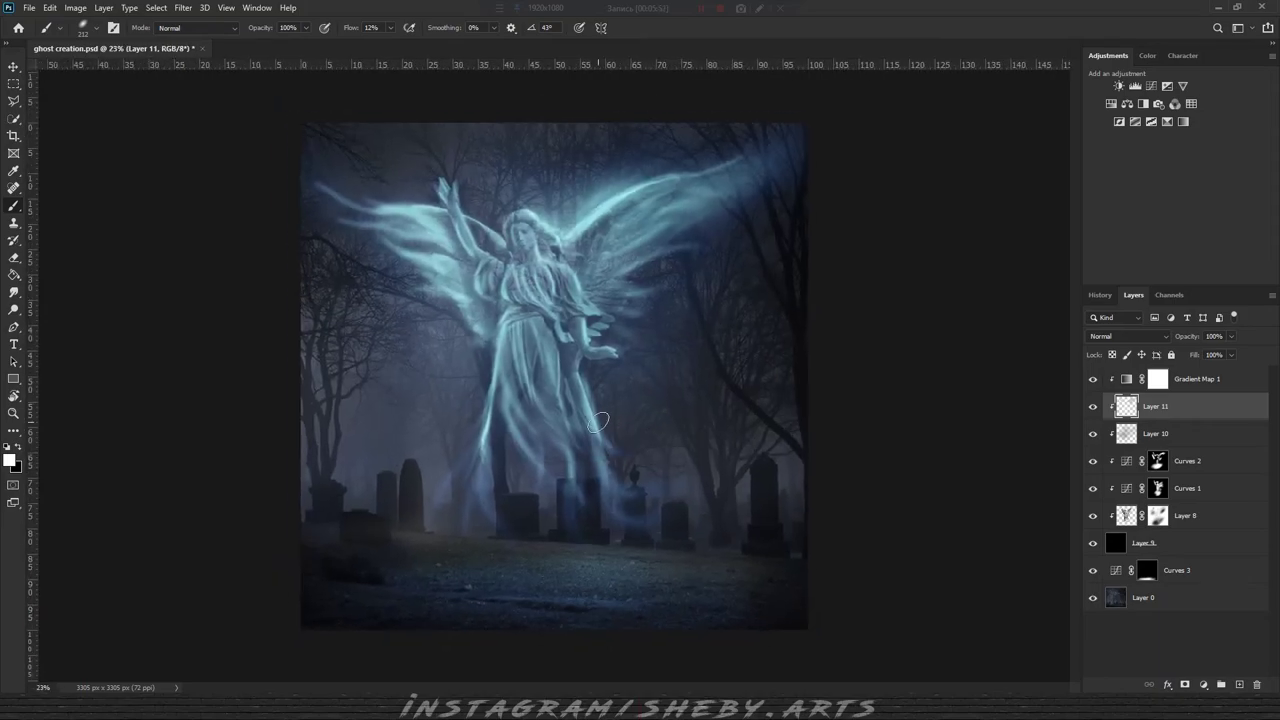
click(1185, 515)
key(ctrl+j)
drag(1180, 515, 1187, 372)
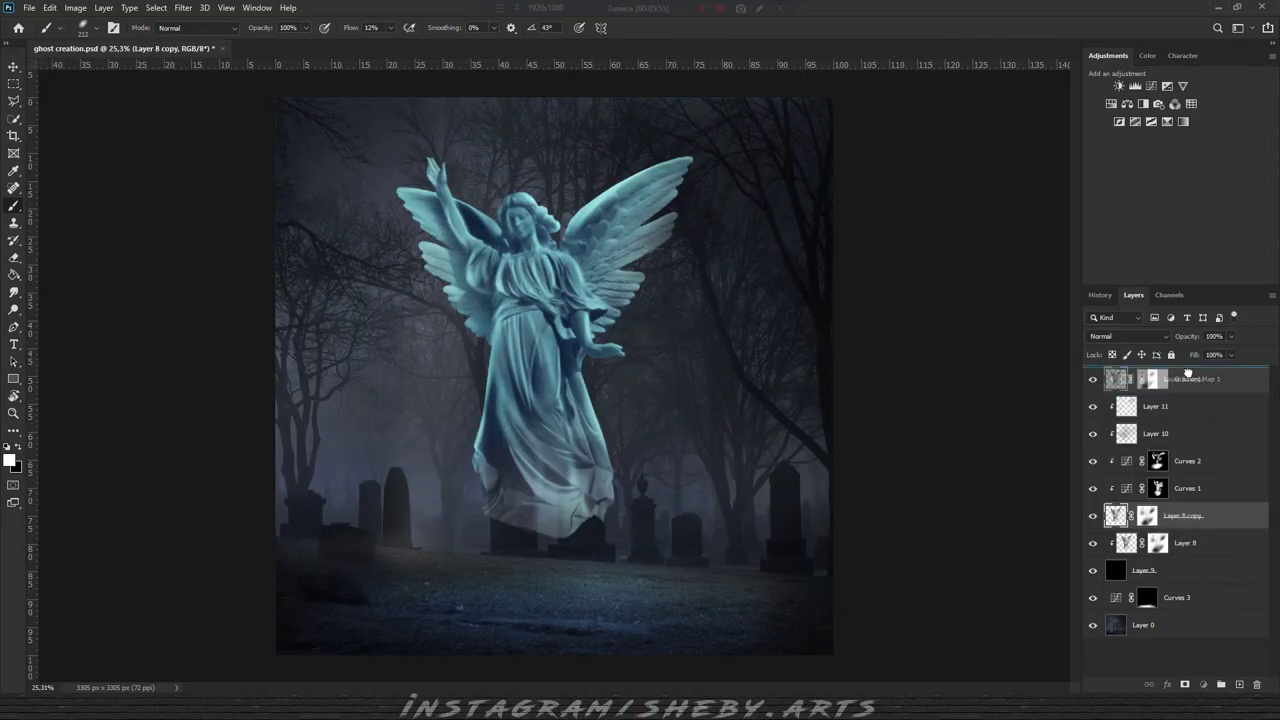
right_click(1147, 379)
click(1182, 305)
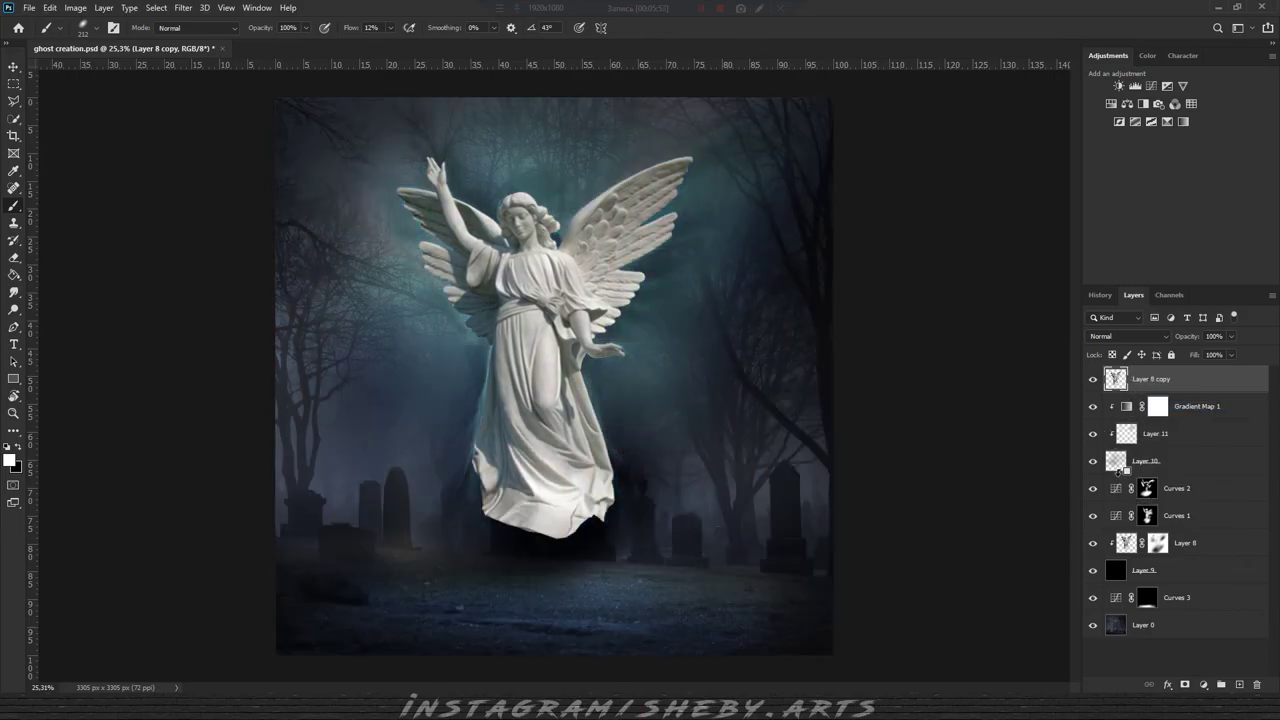
Clip the Curves adjustments to the statue and toggle the hidden copy for before/after comparison.
click(1093, 379)
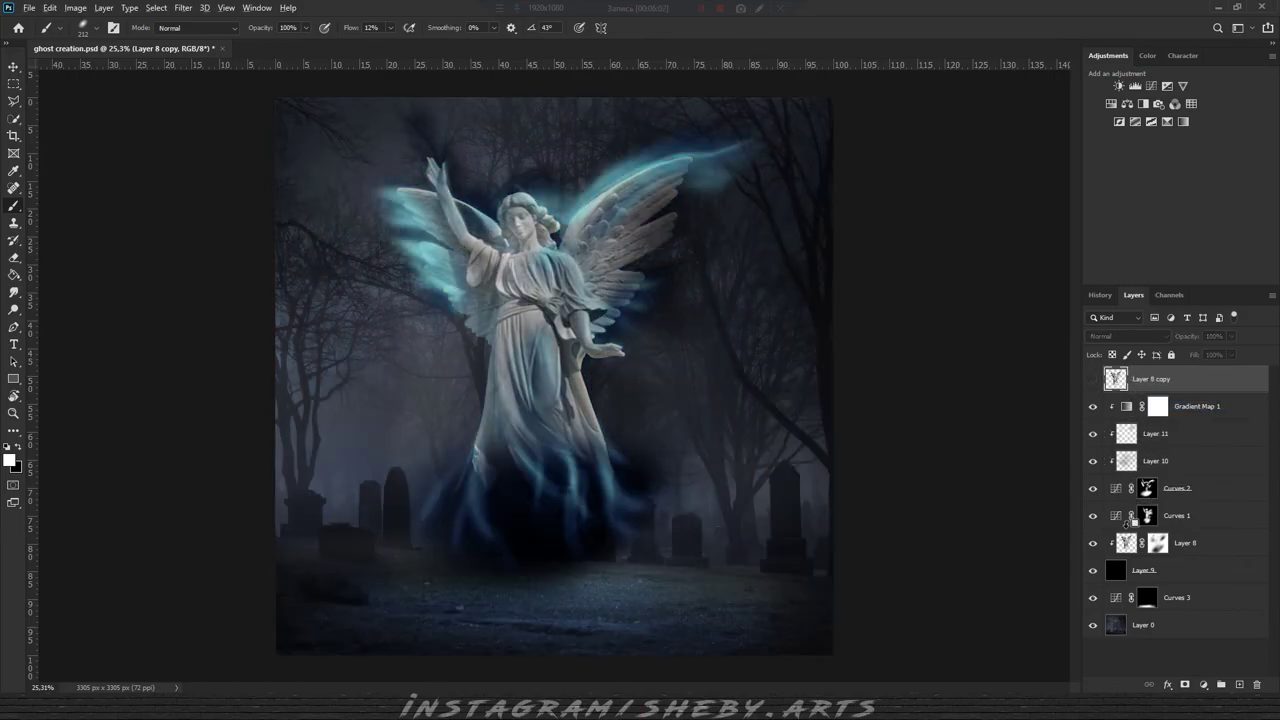
alt+click(1125, 529)
alt+click(1125, 502)
click(1093, 379)
click(1093, 379)
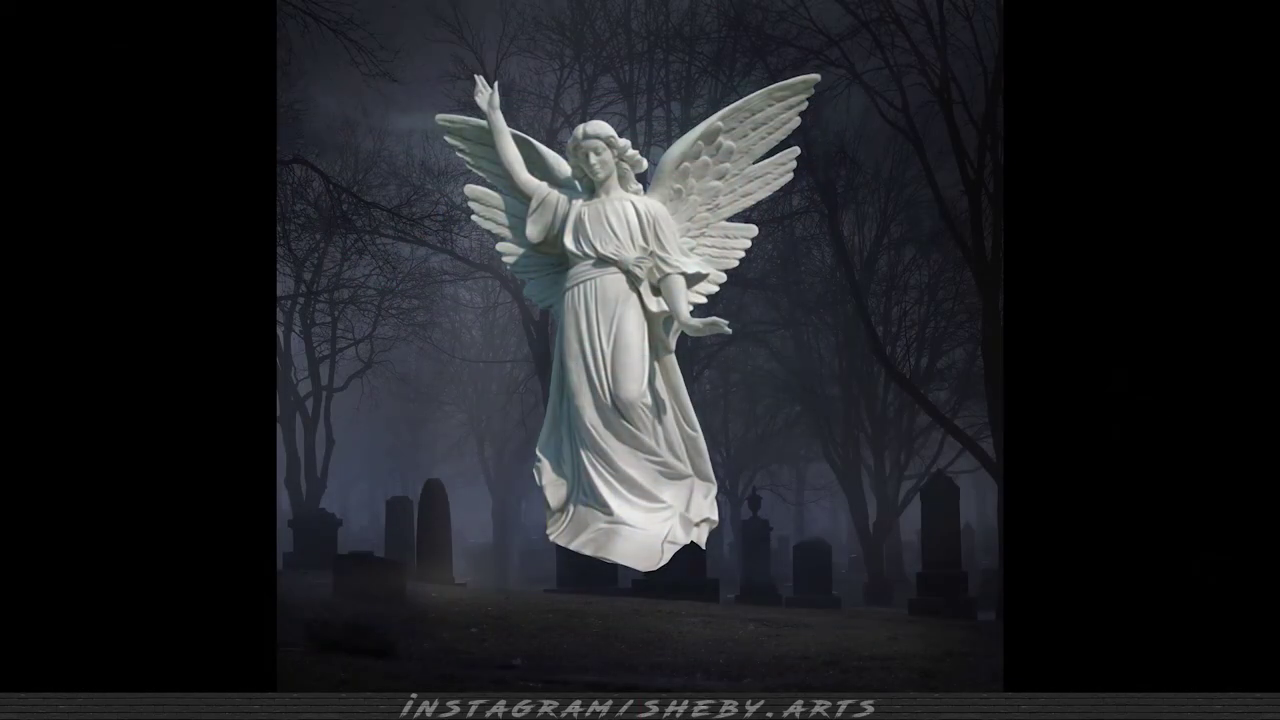